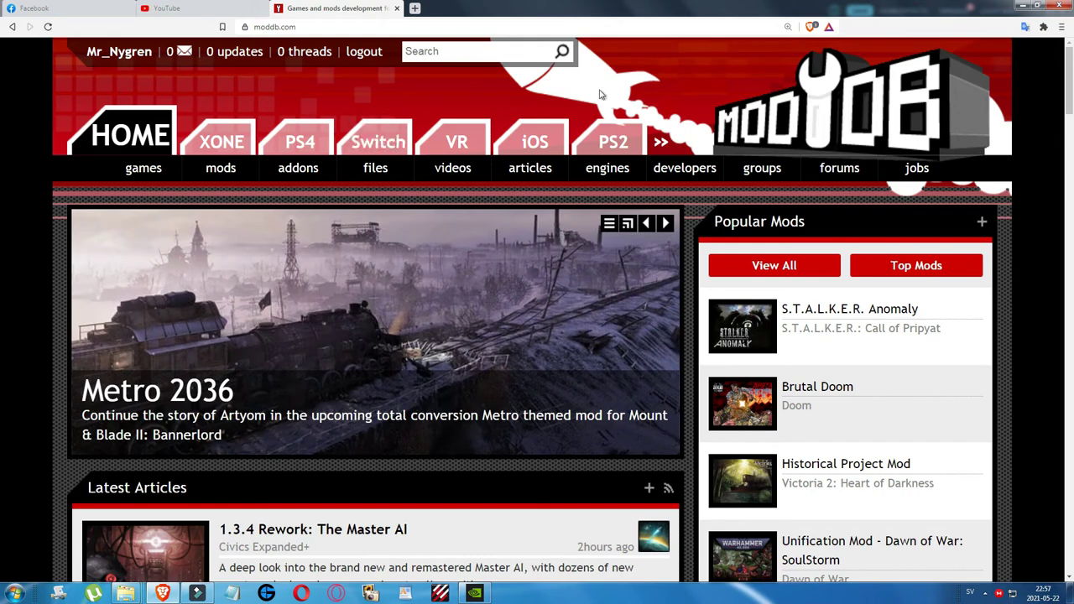
# - Open a new Brave tab beside the ModDB home page
pyautogui.click(283, 27)
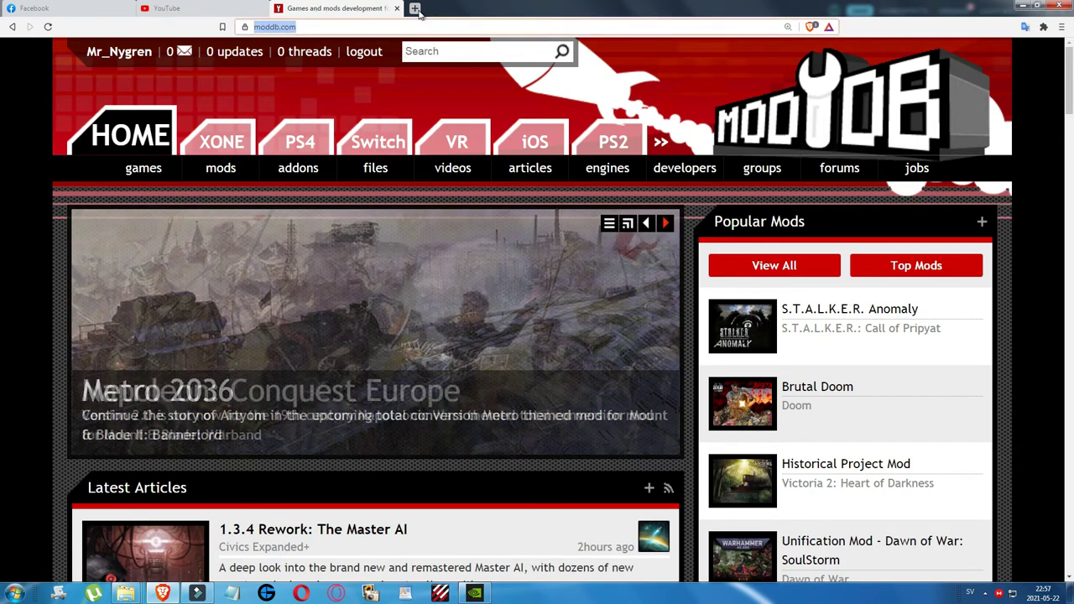
pyautogui.click(414, 9)
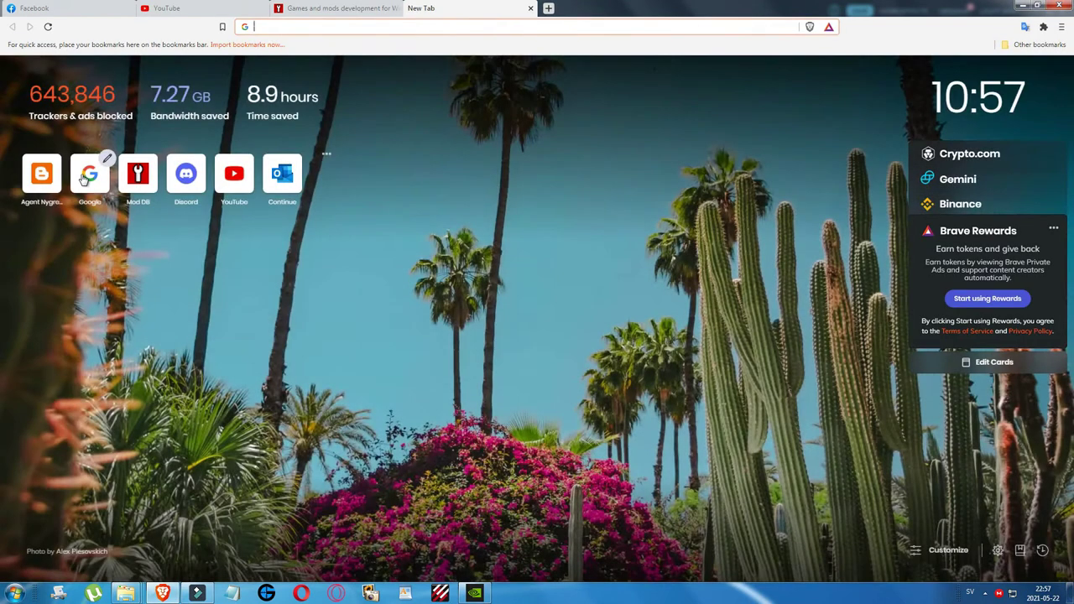
# - Search Google for 'winrar' and open the official win-rar.com result
pyautogui.click(89, 173)
pyautogui.click(334, 237)
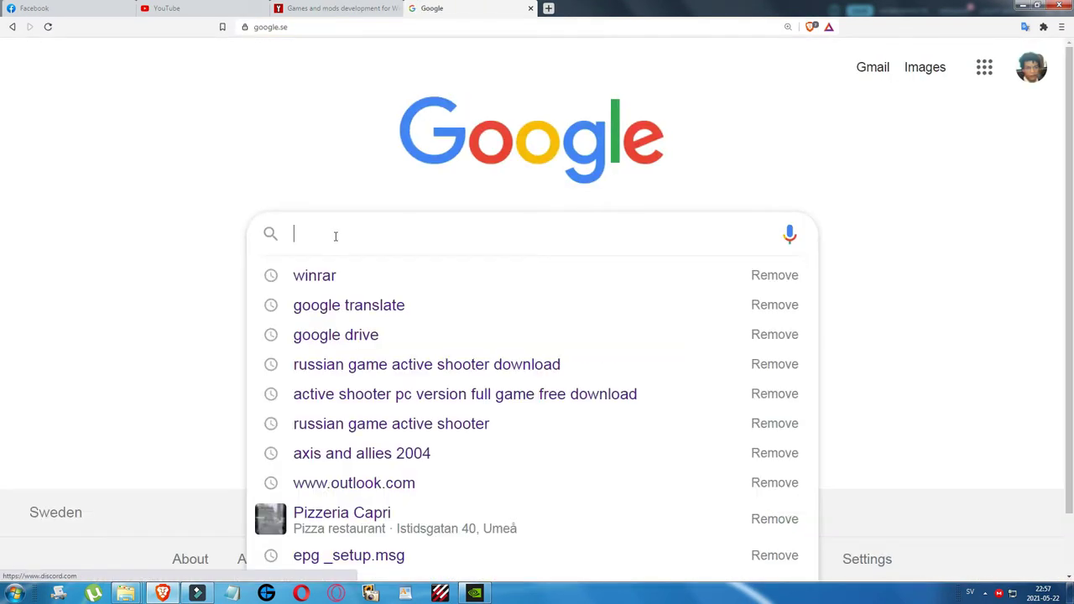
pyautogui.write('winrar')
pyautogui.press('Return')
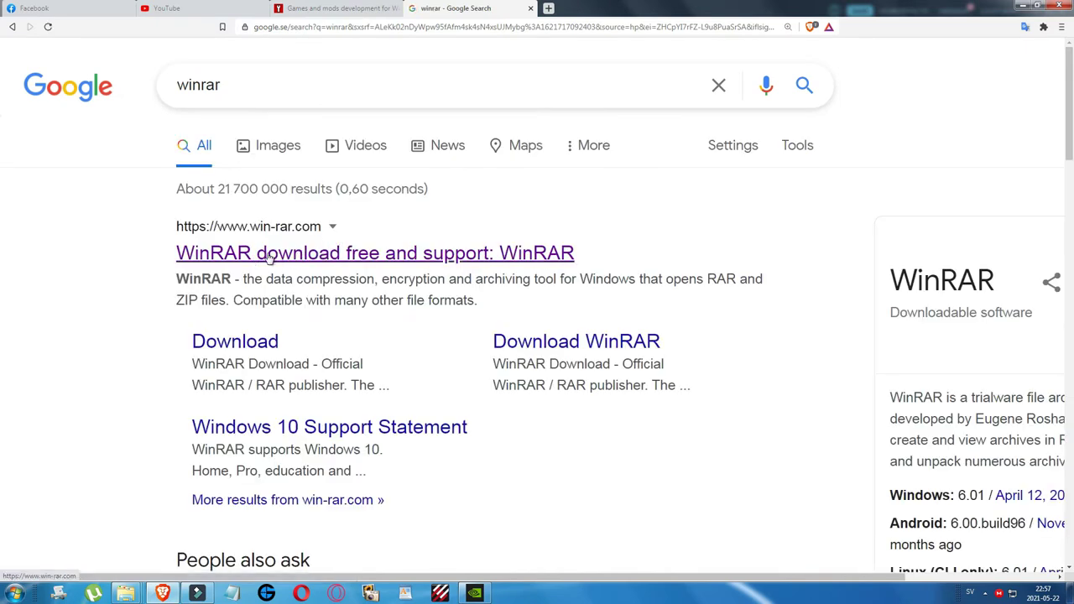
pyautogui.click(304, 256)
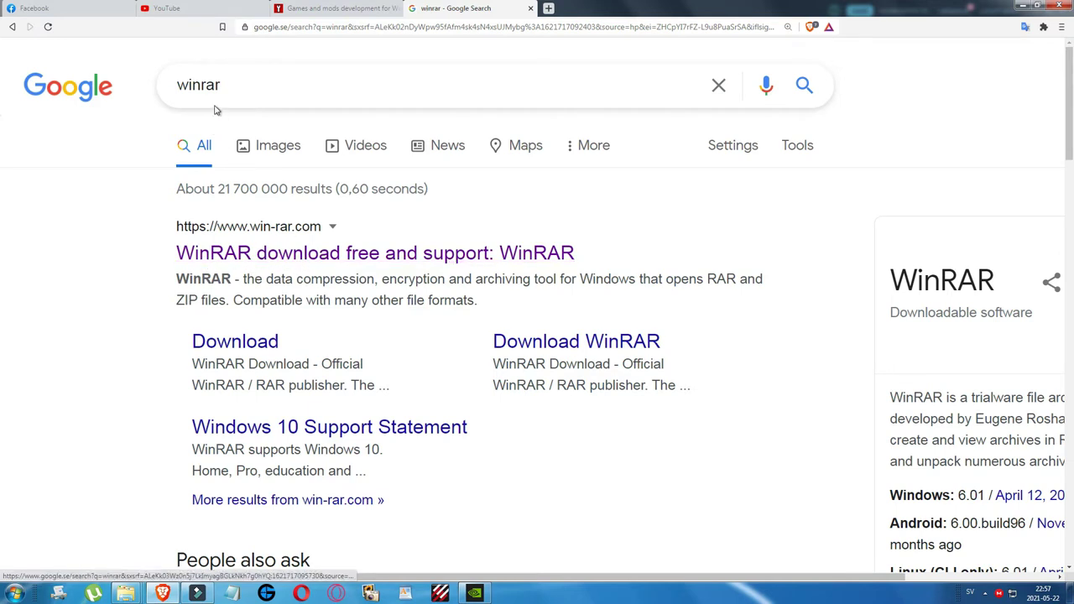
# - Look over the WinRAR 6.01 download page, then close its tab to return to ModDB
pyautogui.click(435, 262)
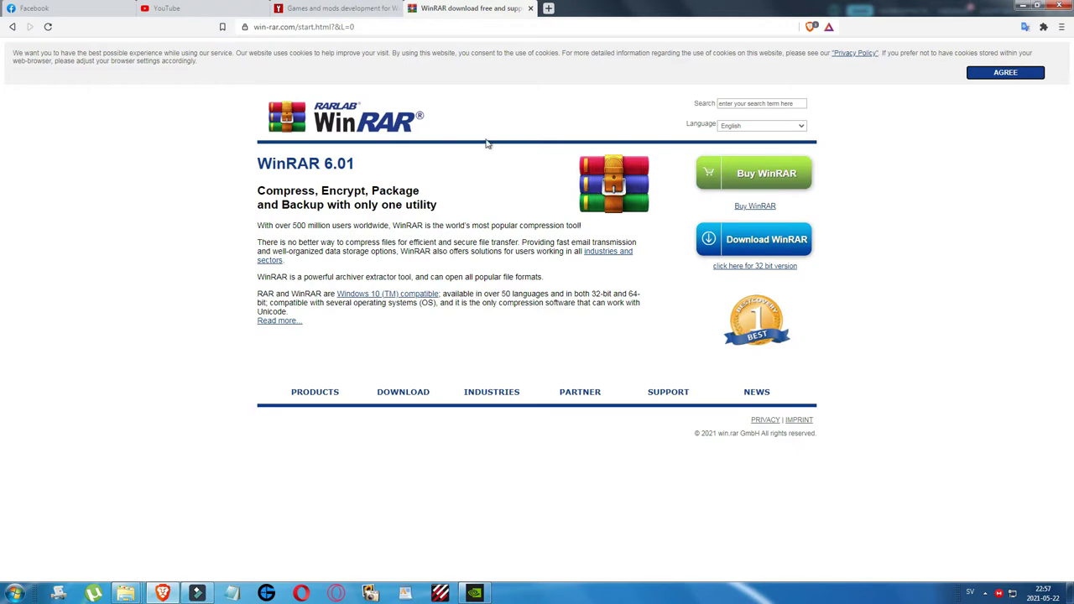
pyautogui.click(531, 8)
# - Bring up the Hämtade filer folder and select the Warlord Era and WFaSII_1.3_translation_ENG archives
pyautogui.click(126, 593)
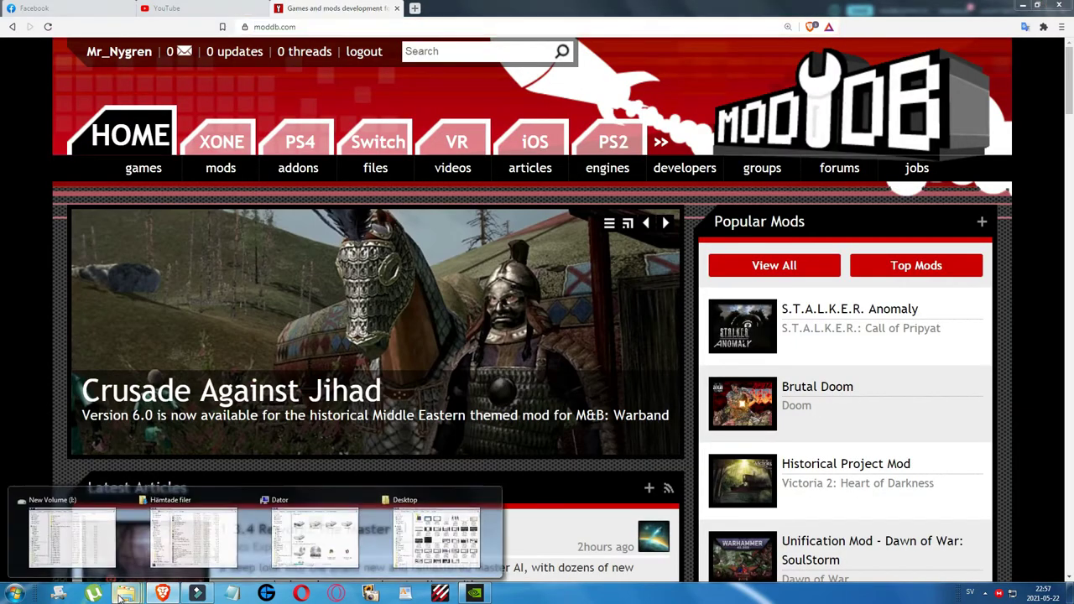
pyautogui.click(194, 540)
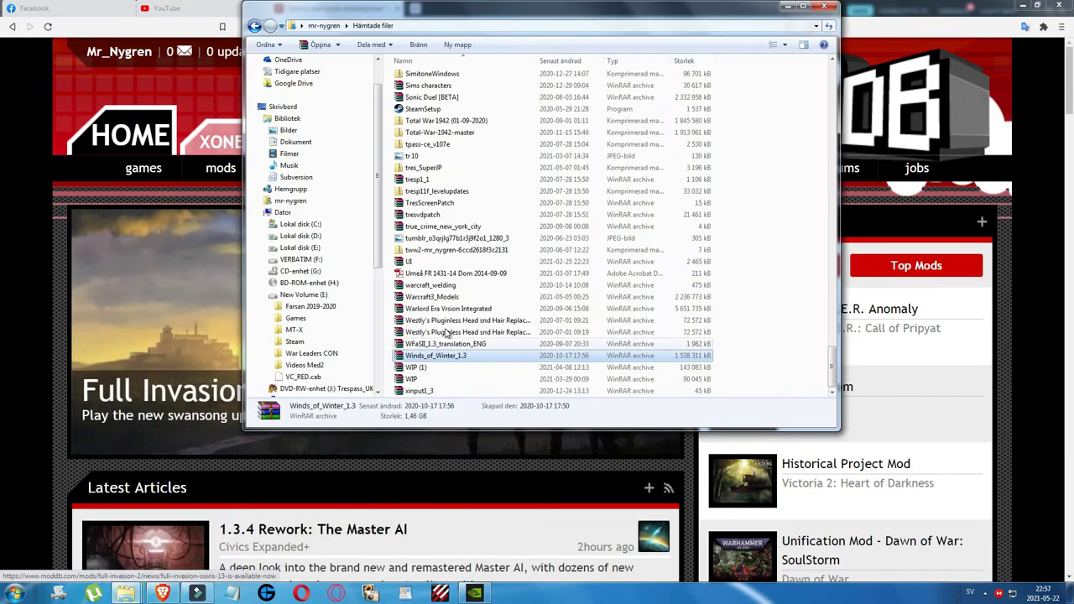
pyautogui.click(428, 310)
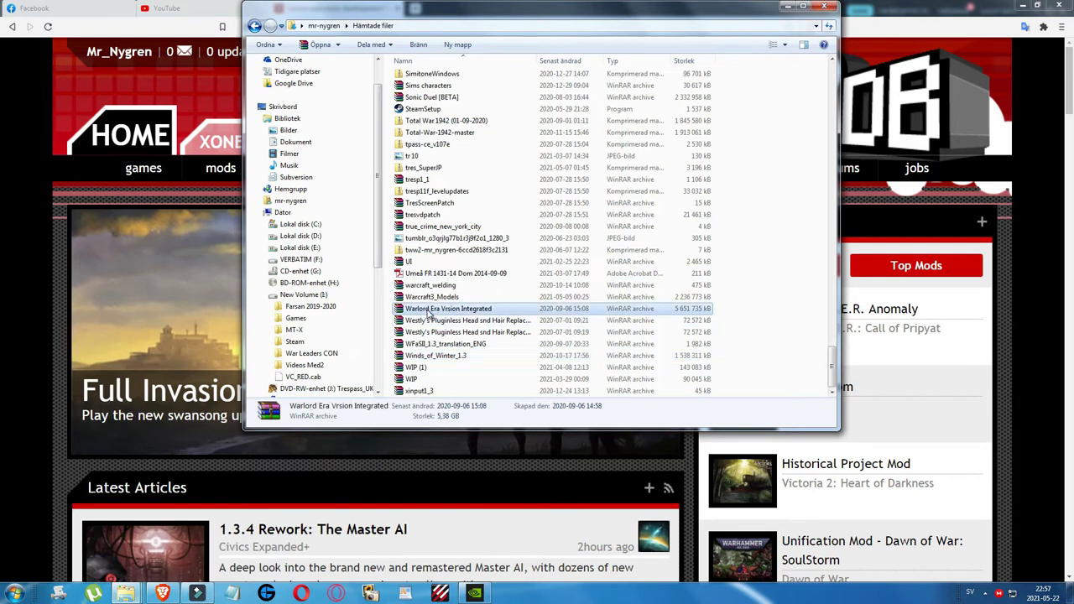
pyautogui.click(417, 344)
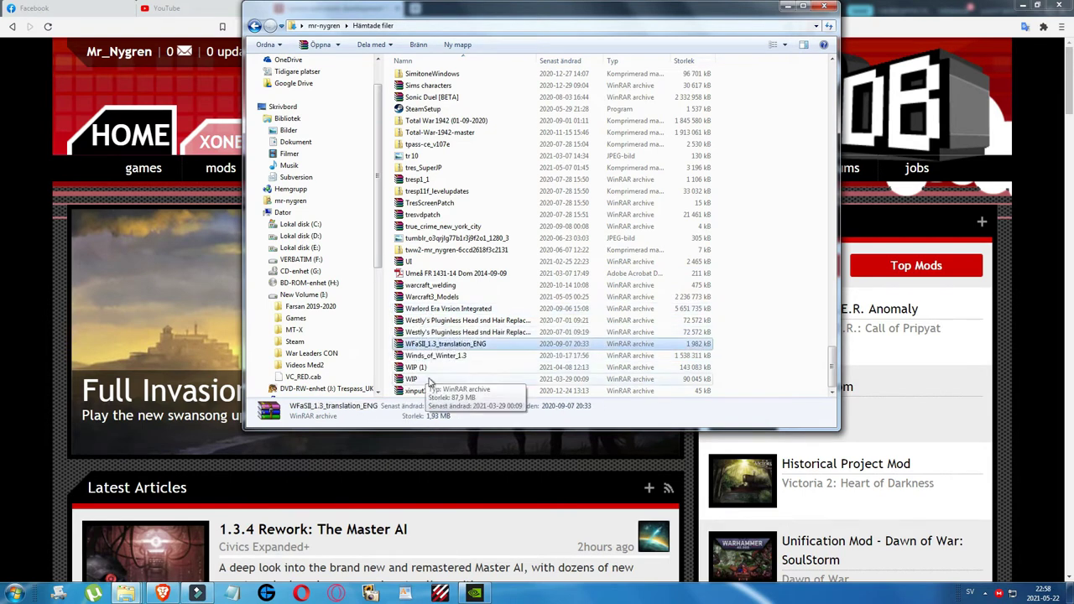
pyautogui.doubleClick(436, 356)
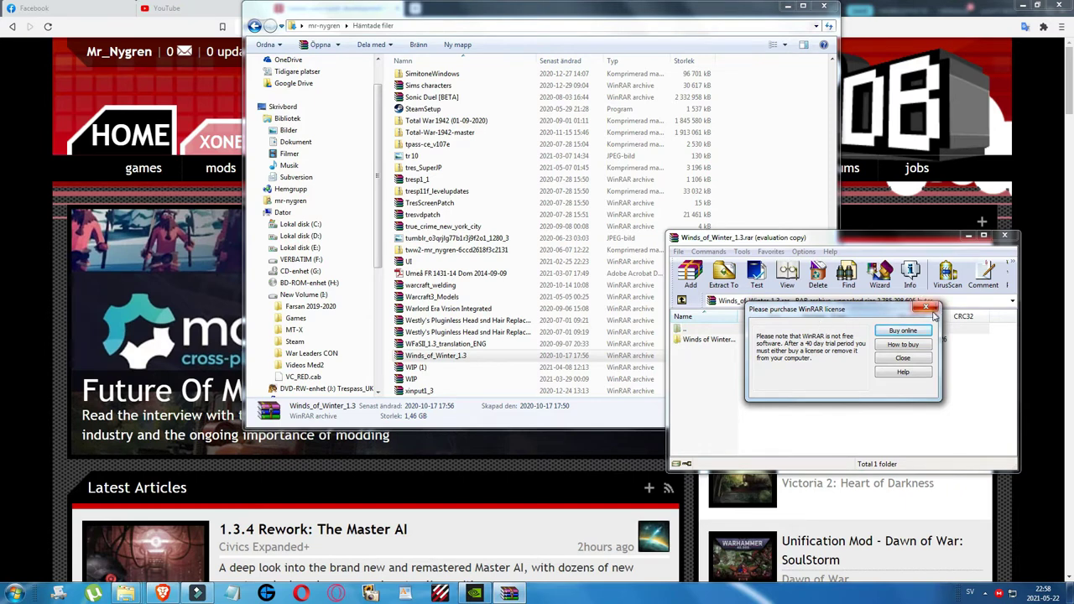
pyautogui.click(926, 309)
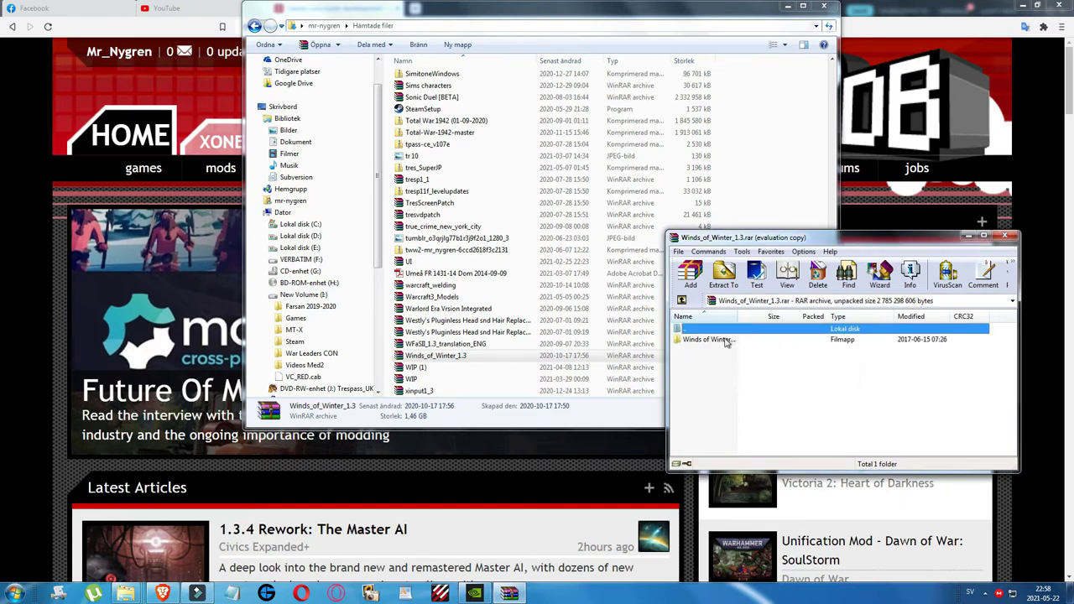
pyautogui.click(719, 340)
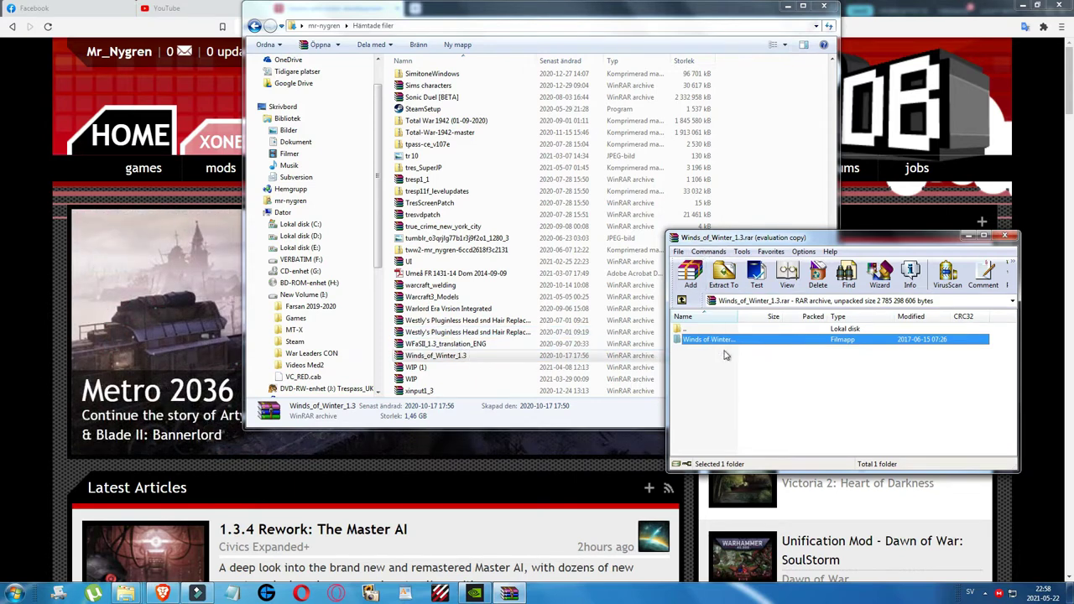
pyautogui.click(756, 377)
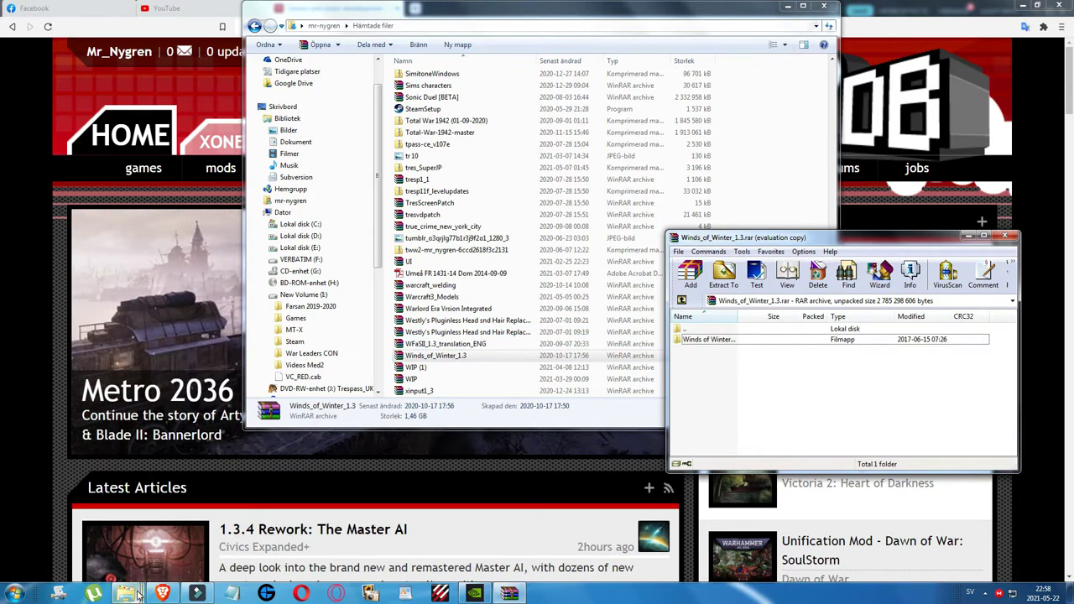
pyautogui.moveTo(709, 339)
pyautogui.mouseDown()
pyautogui.moveTo(637, 359)
pyautogui.moveTo(696, 344)
pyautogui.mouseUp()
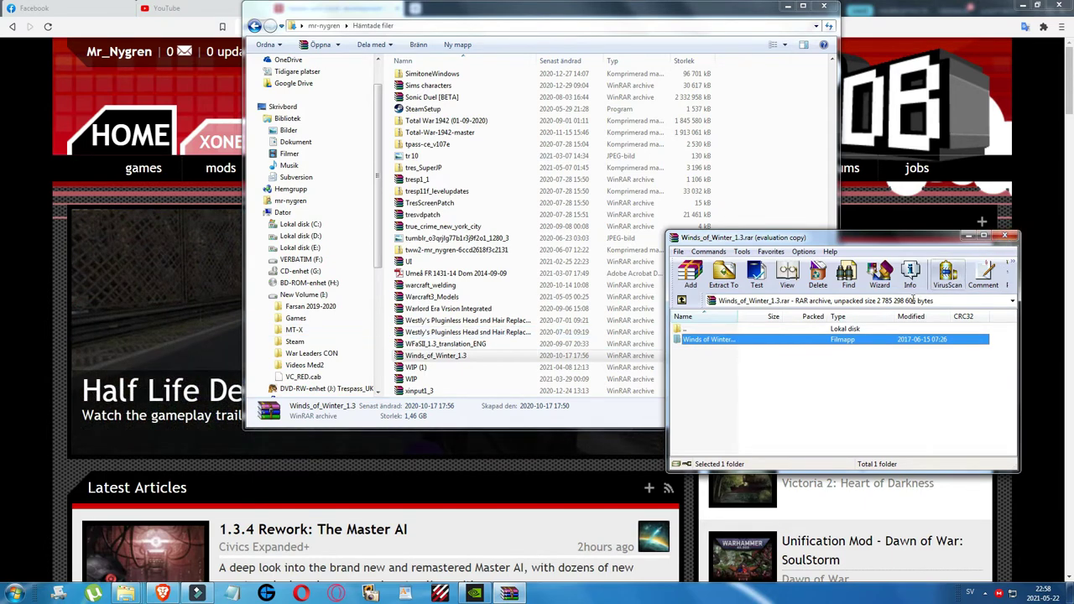
pyautogui.click(1006, 236)
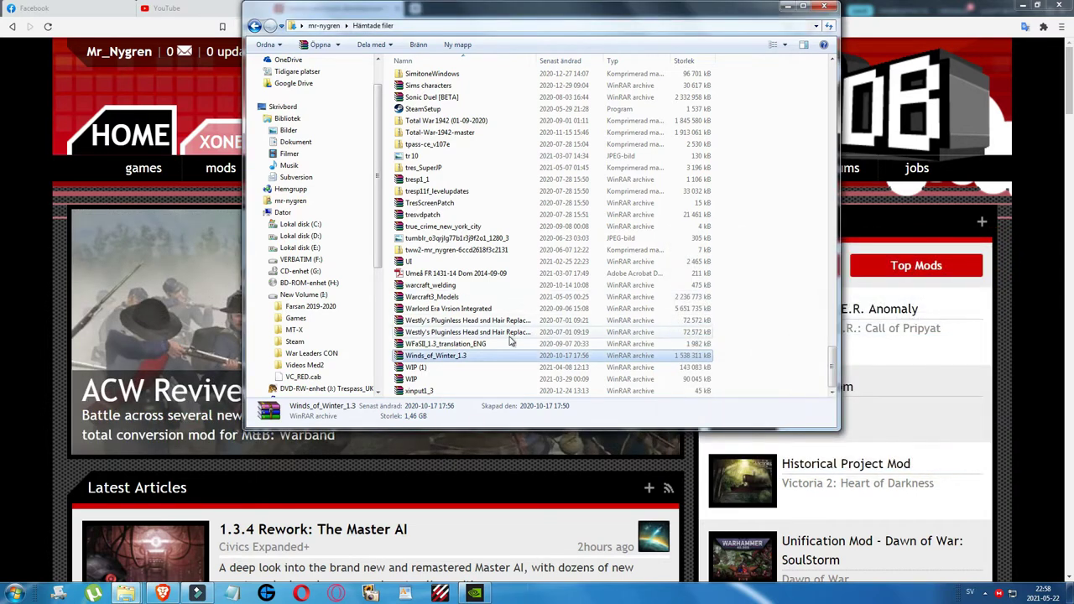
pyautogui.rightClick(424, 342)
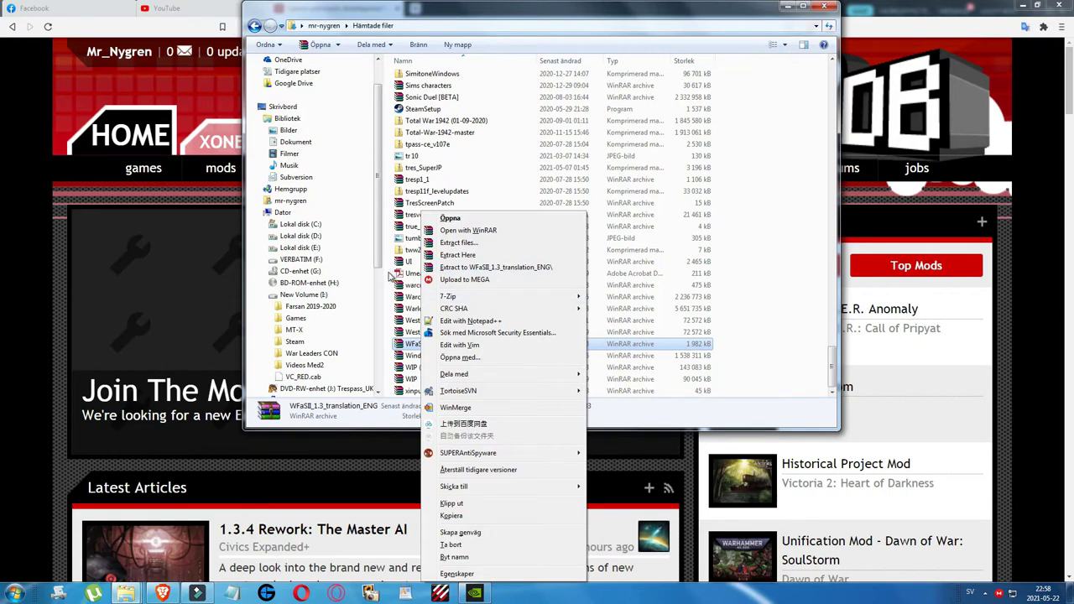
pyautogui.click(776, 350)
pyautogui.moveTo(827, 370); pyautogui.dragTo(829, 76)
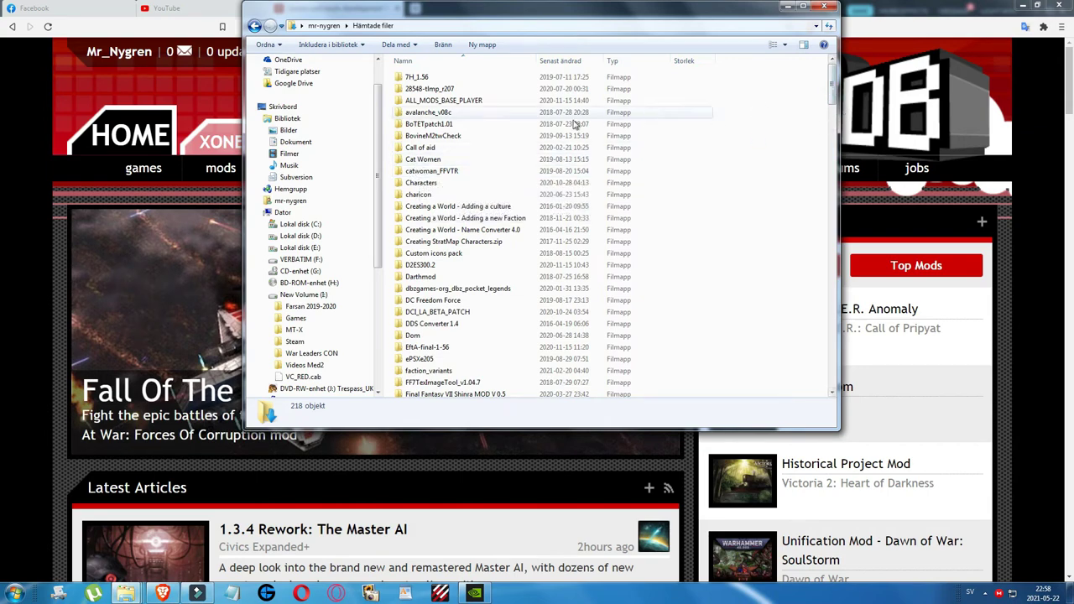
pyautogui.scroll(-20, 453, 217)
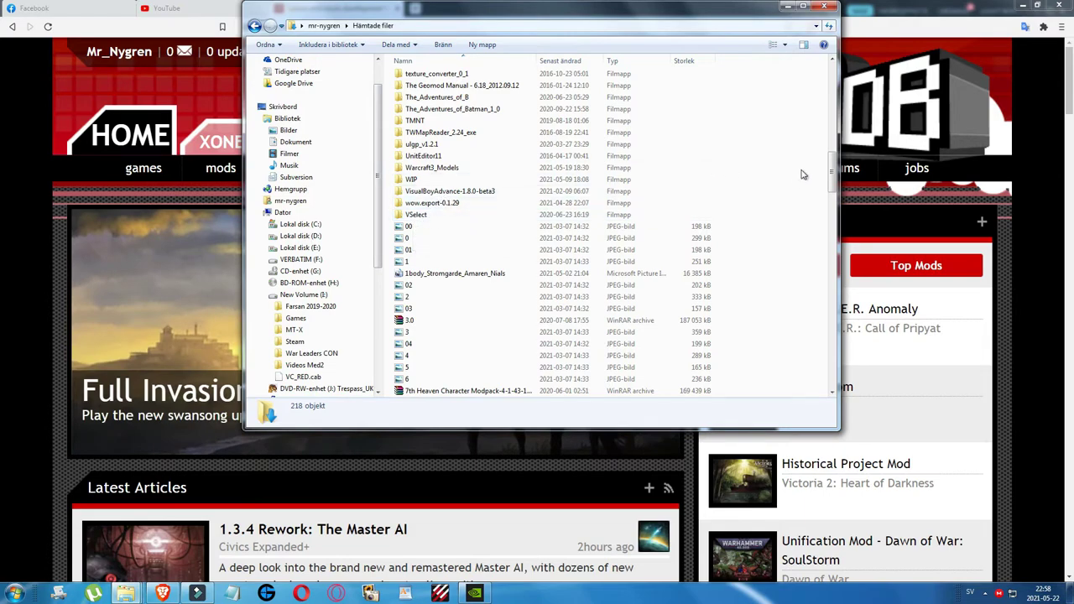
pyautogui.moveTo(833, 172); pyautogui.dragTo(834, 354)
pyautogui.doubleClick(430, 320)
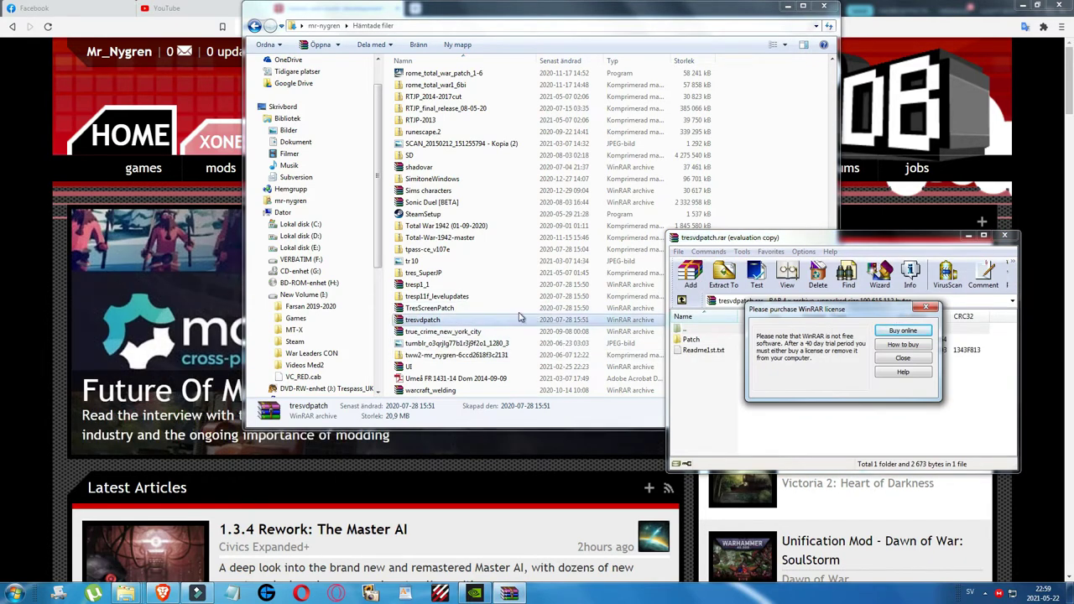
pyautogui.moveTo(835, 313); pyautogui.dragTo(394, 252)
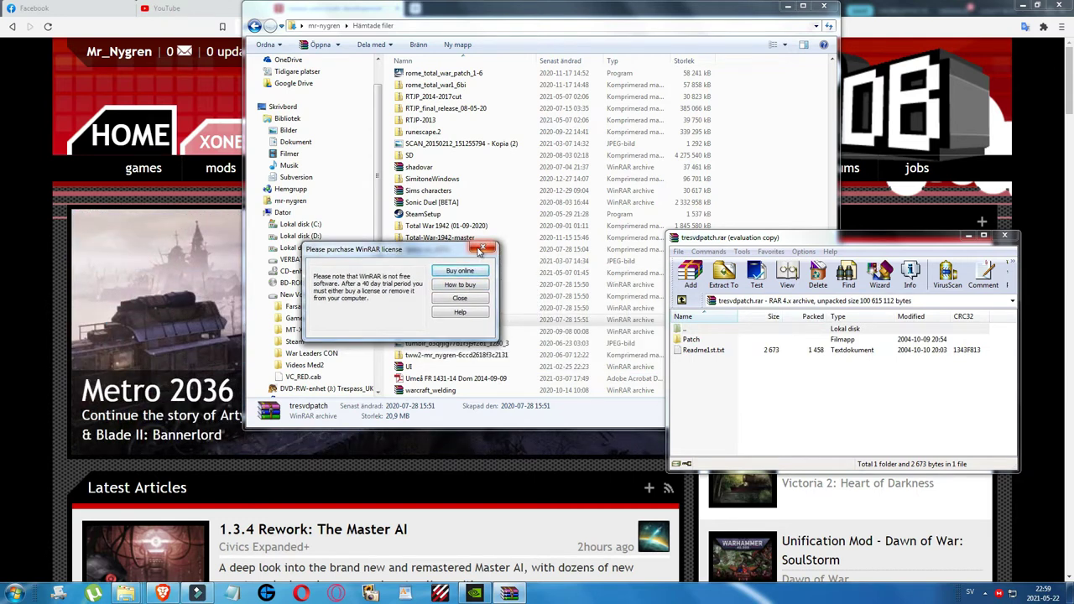
pyautogui.click(482, 250)
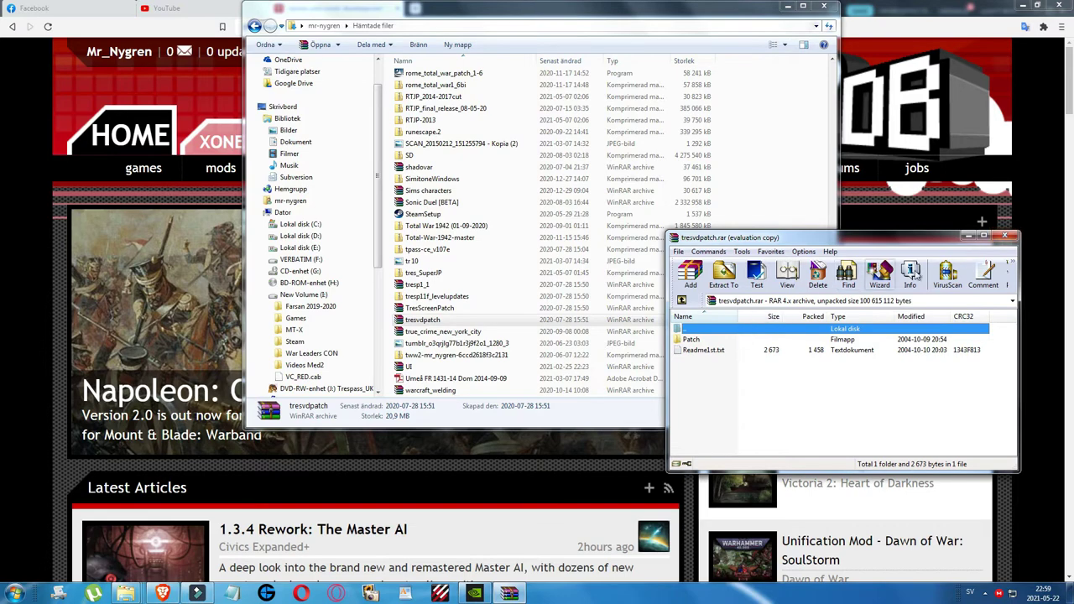
pyautogui.press('Escape')
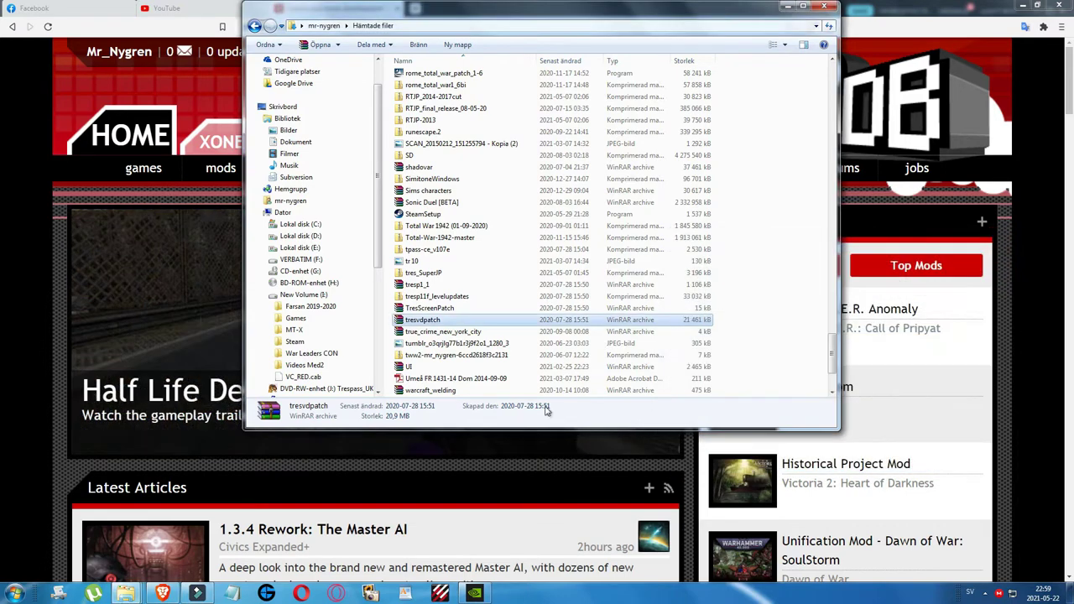
# - Return to the ModDB page and search the site for 'medieval'
pyautogui.click(235, 467)
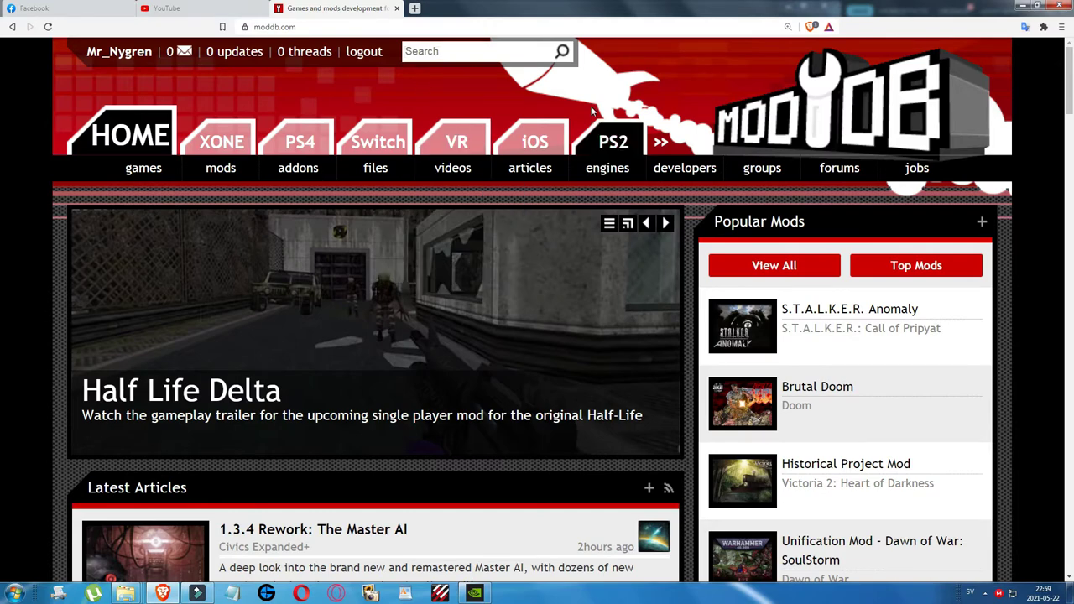
pyautogui.click(267, 29)
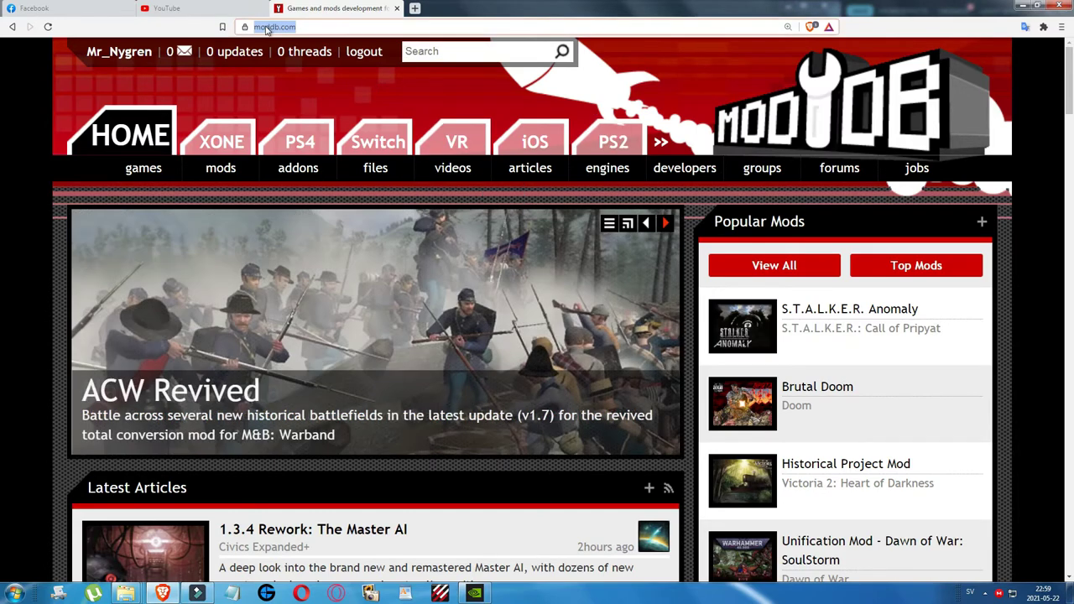
pyautogui.click(475, 55)
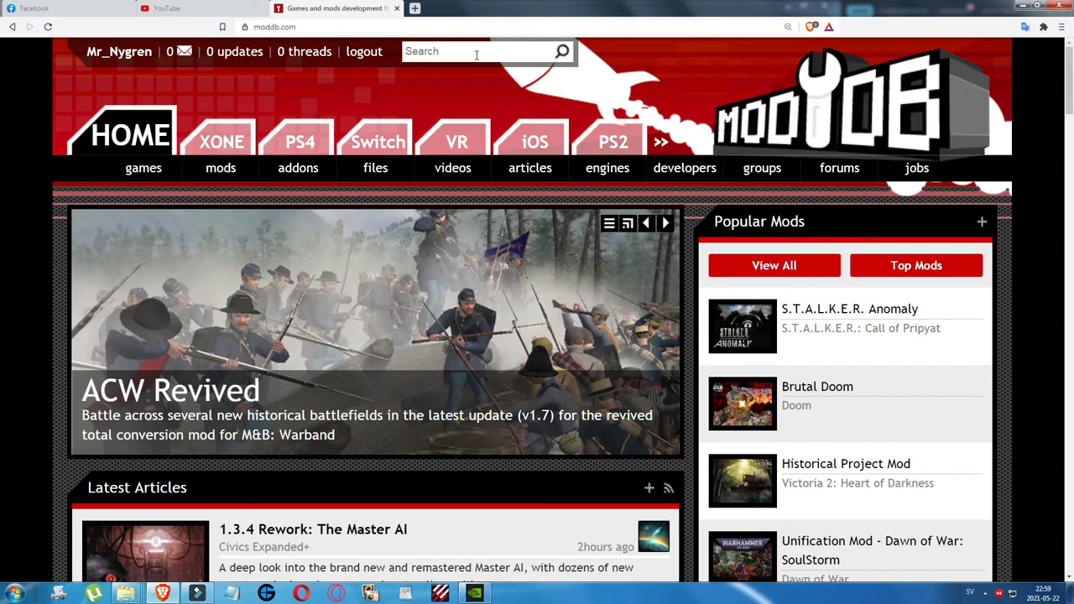
pyautogui.write('medieval II')
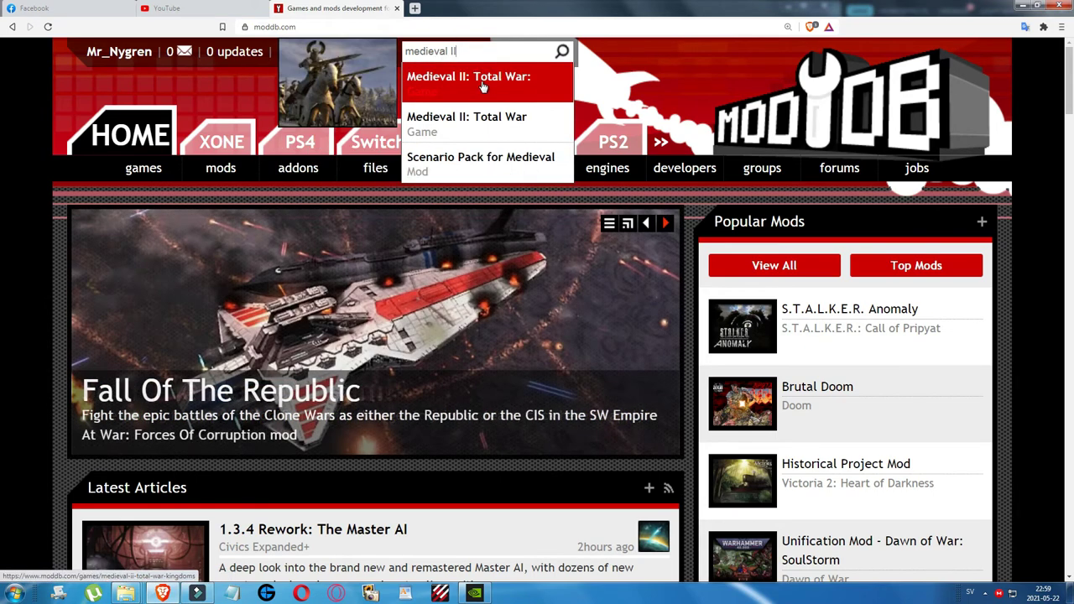
# - Open the Medieval II: Total War: Kingdoms mods list and scroll to Warcraft: Total War
pyautogui.click(483, 84)
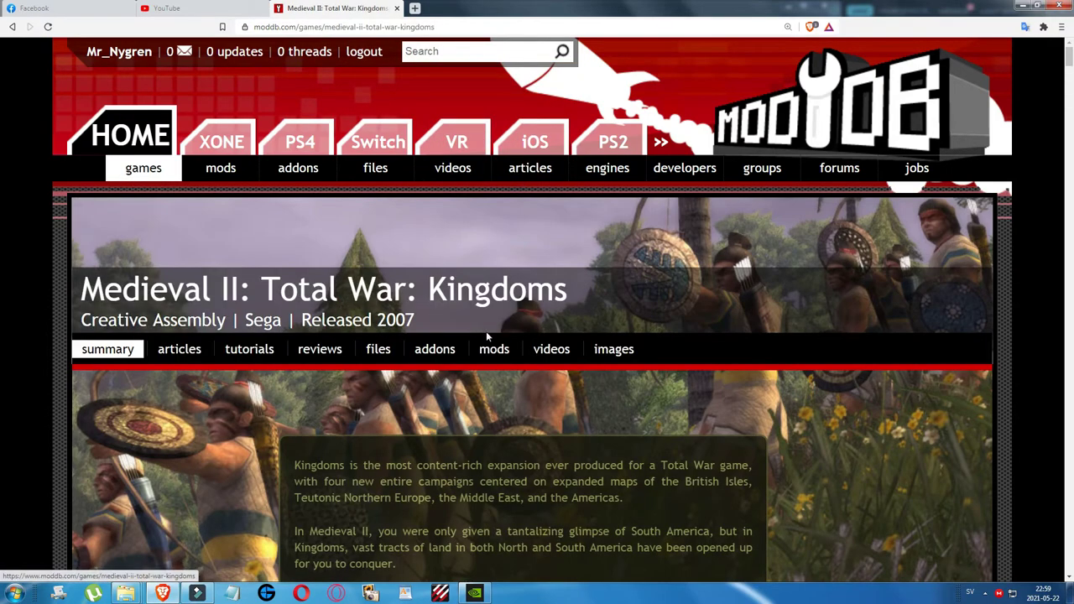
pyautogui.click(493, 351)
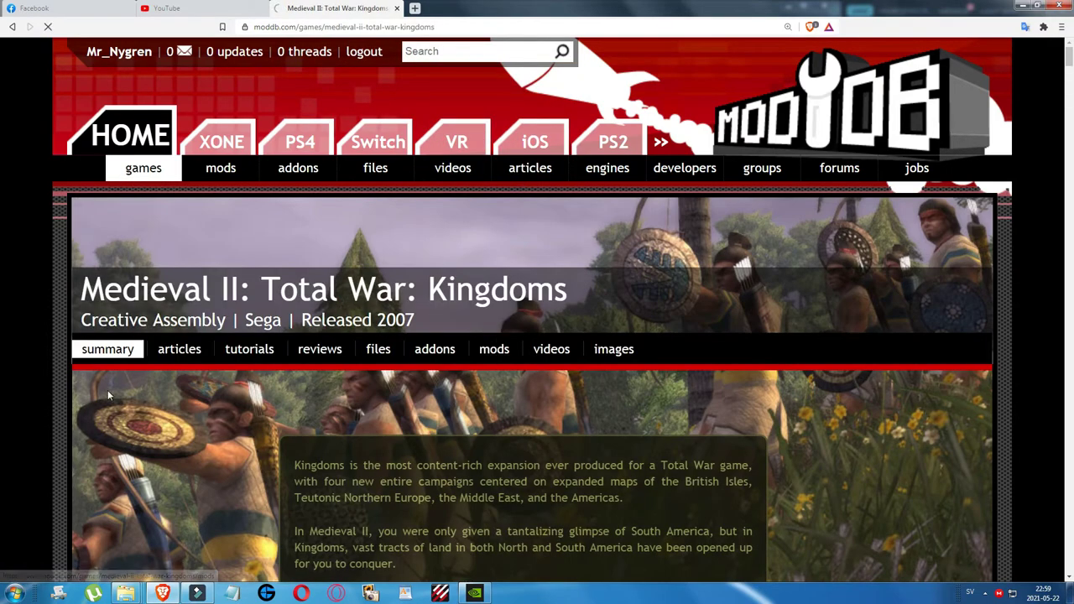
pyautogui.scroll(-20, 327, 244)
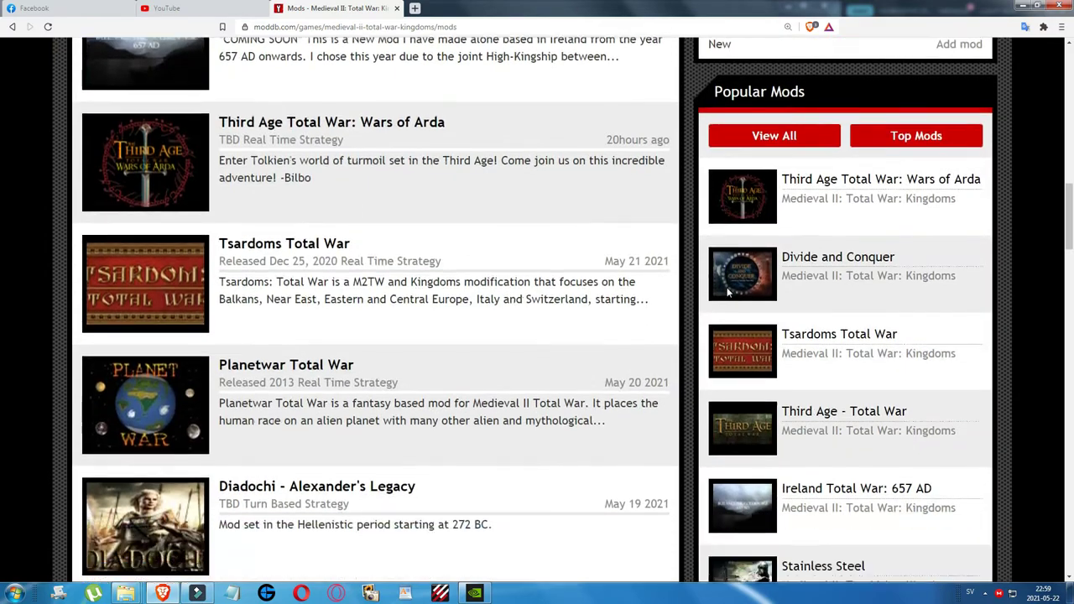
pyautogui.scroll(-9, 779, 264)
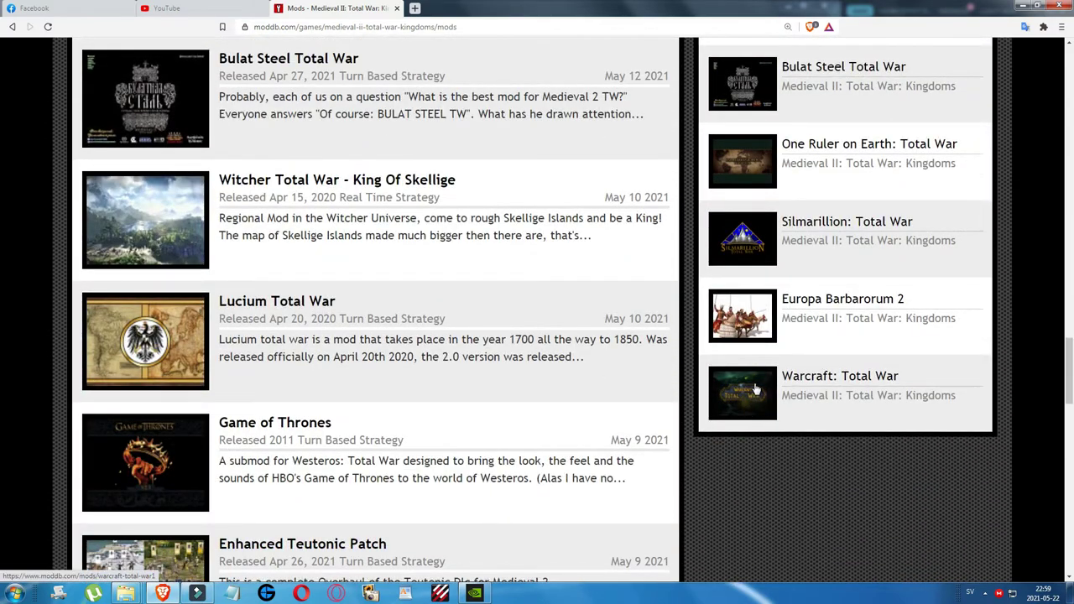
# - View the Warcraft: Total War mod page, then go back to the Kingdoms mods list
pyautogui.click(755, 388)
pyautogui.scroll(-5, 590, 400)
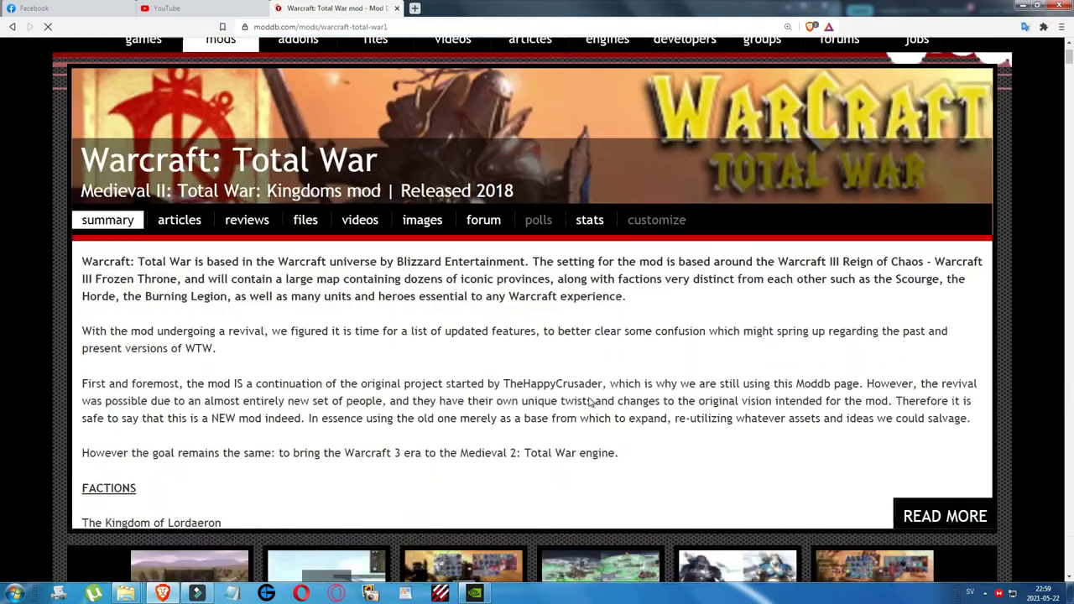
pyautogui.scroll(-2, 590, 400)
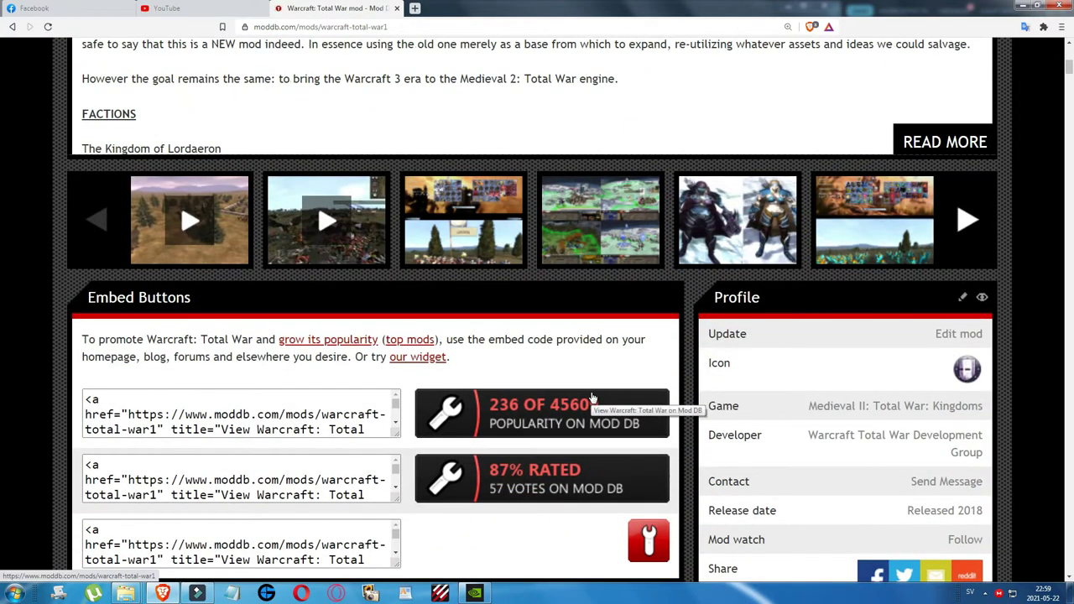
pyautogui.scroll(3, 592, 397)
pyautogui.scroll(-3, 592, 398)
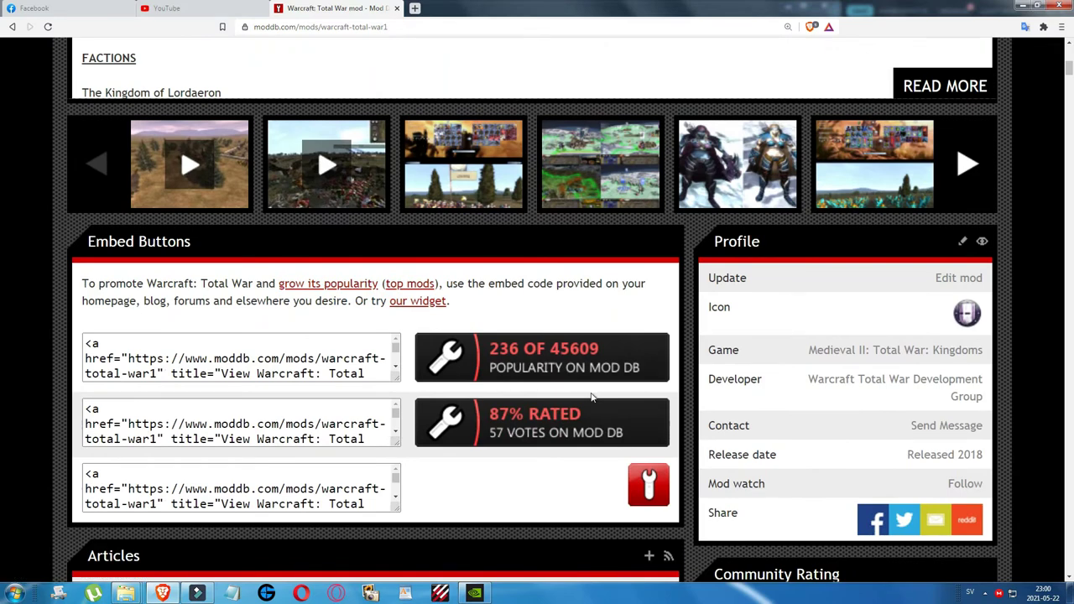
pyautogui.scroll(4, 697, 249)
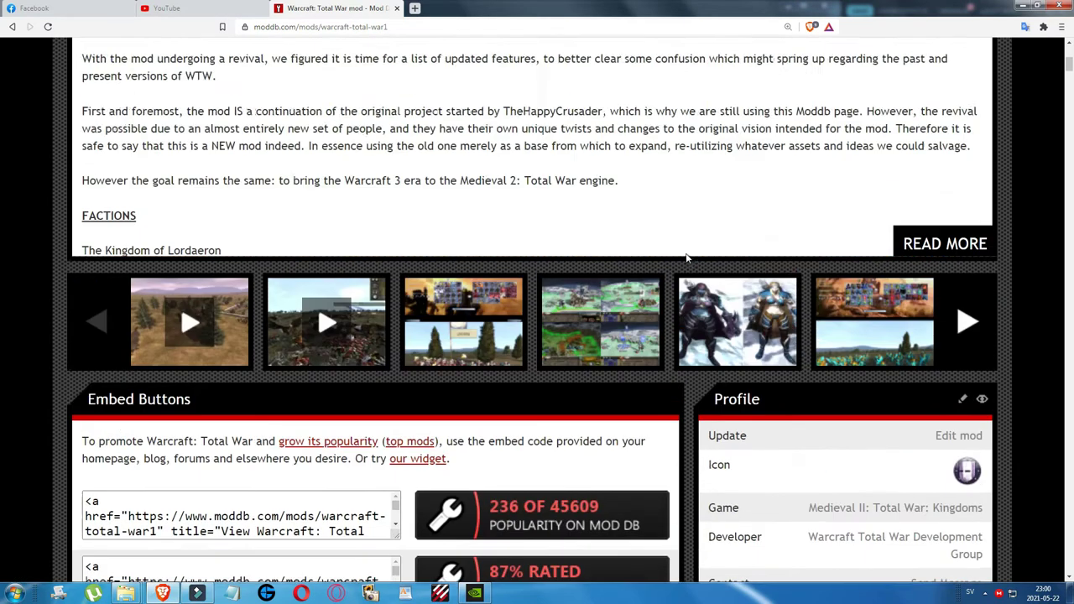
pyautogui.click(11, 27)
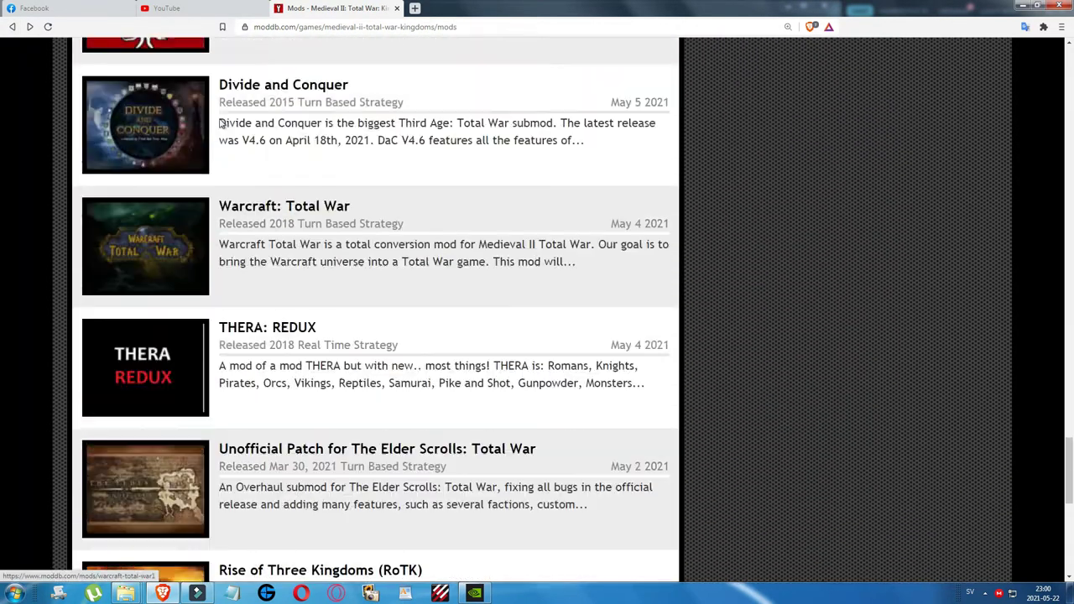
pyautogui.scroll(-8, 154, 321)
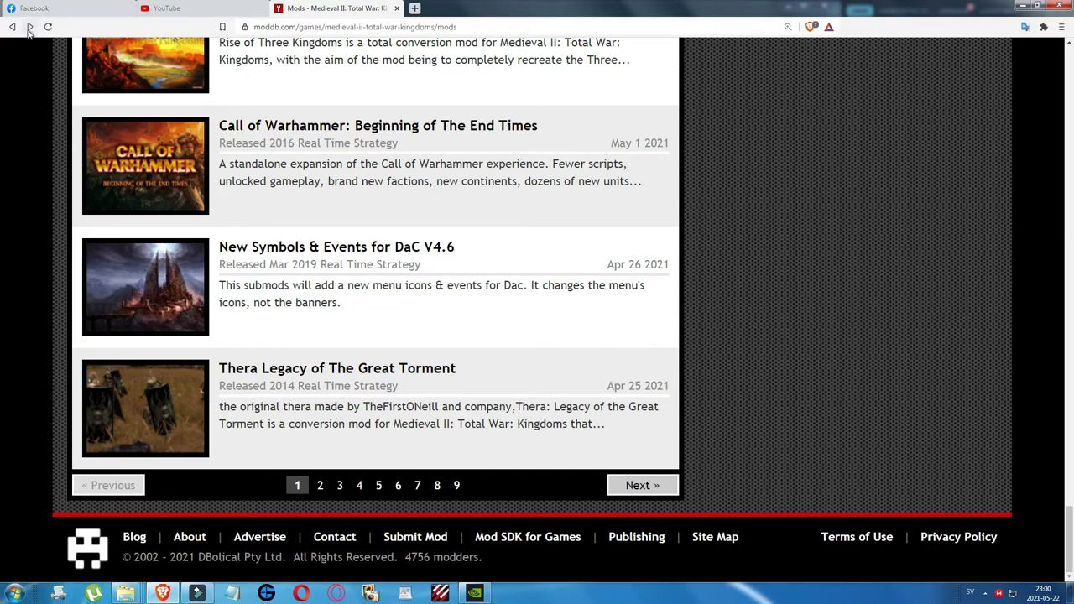
# - Scroll the Warcraft: Total War description past installation steps and patch downloads to the feature sections
pyautogui.scroll(-9, 325, 150)
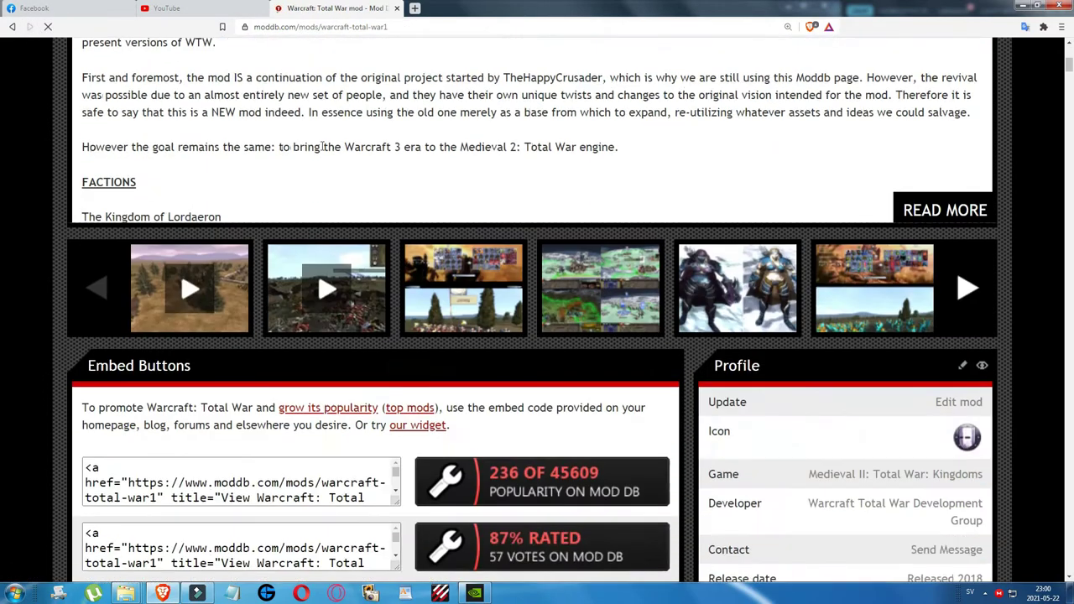
pyautogui.scroll(-2, 325, 149)
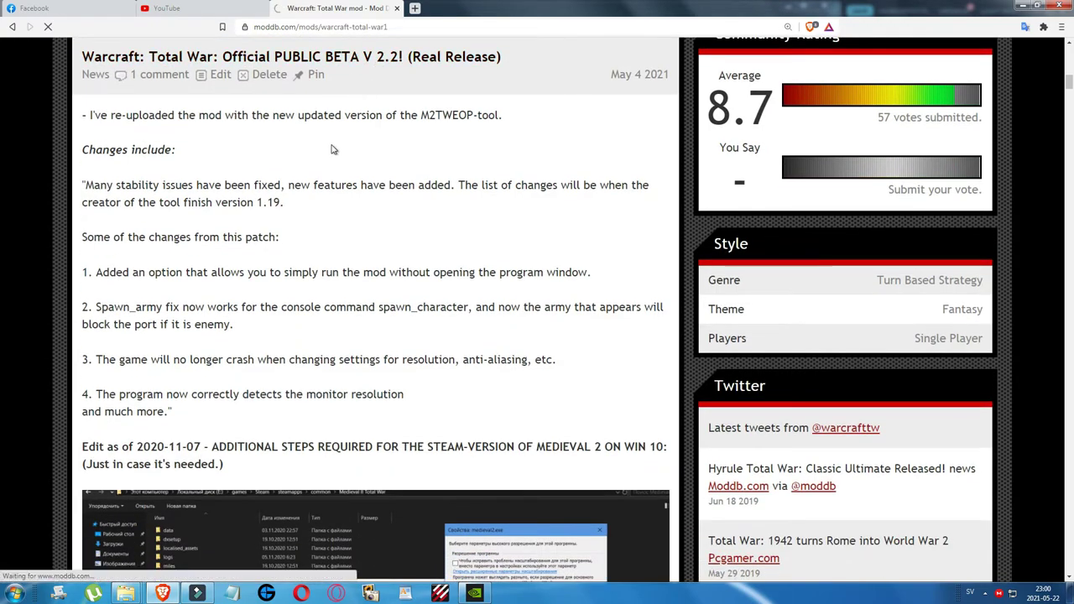
pyautogui.scroll(-10, 332, 149)
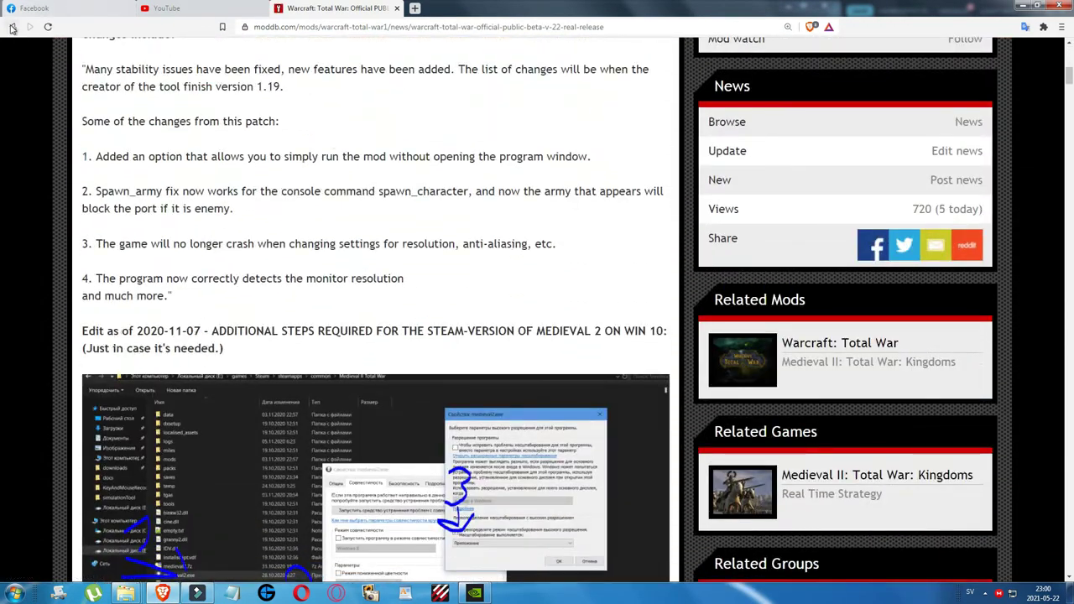
pyautogui.scroll(-6, 348, 168)
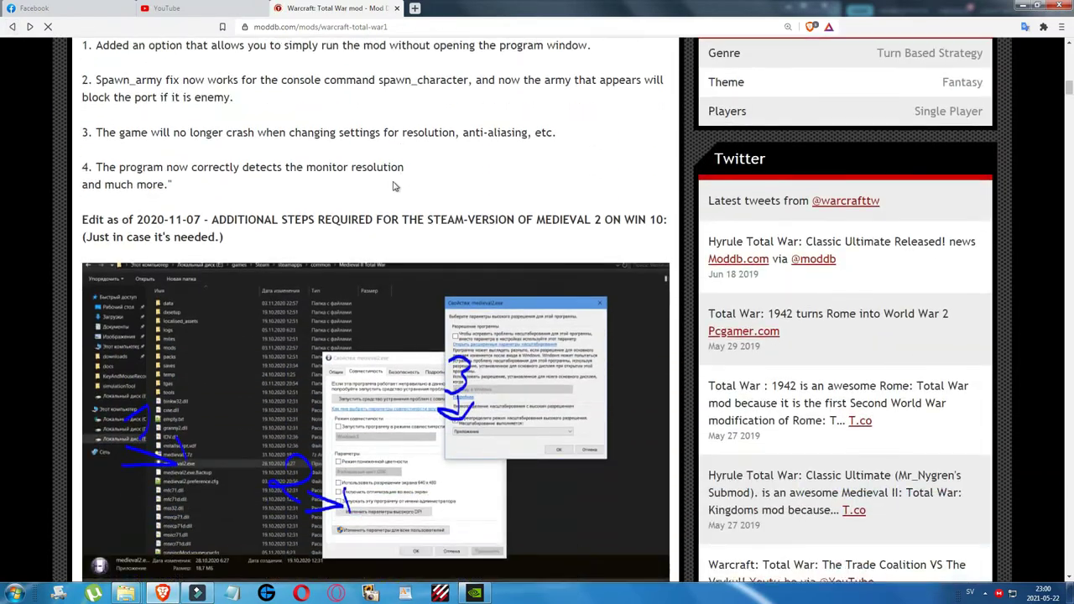
pyautogui.scroll(6, 356, 198)
pyautogui.scroll(-3, 356, 198)
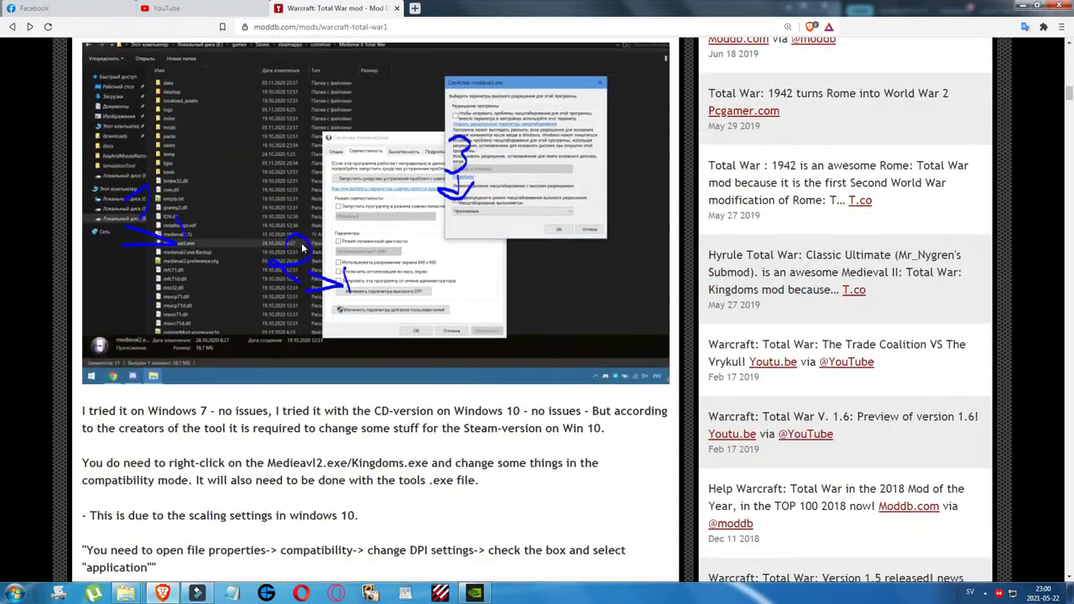
pyautogui.scroll(6, 304, 242)
pyautogui.scroll(-7, 306, 243)
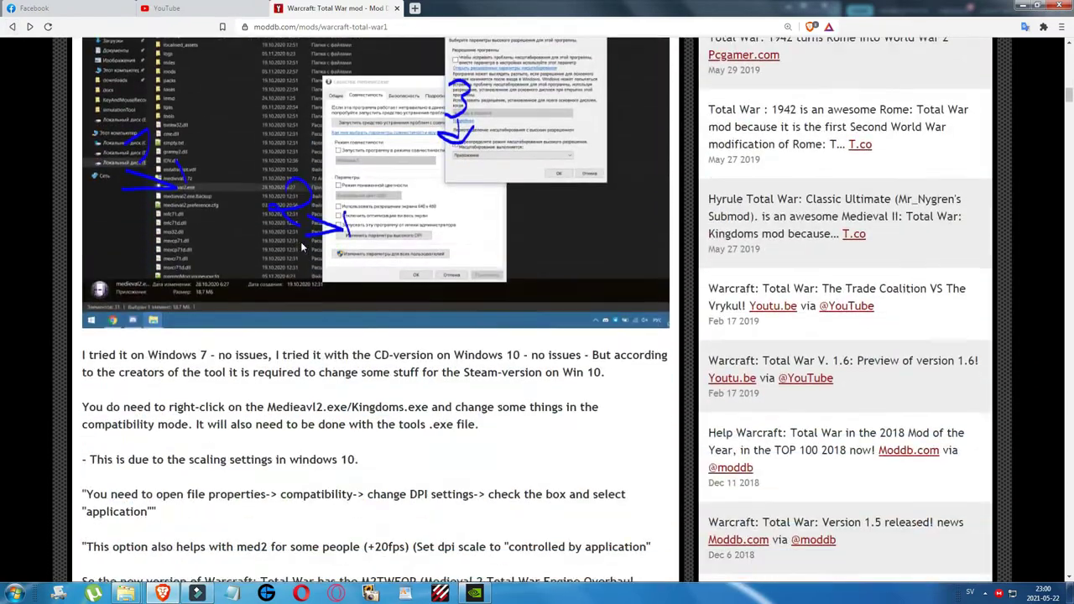
pyautogui.scroll(-9, 305, 202)
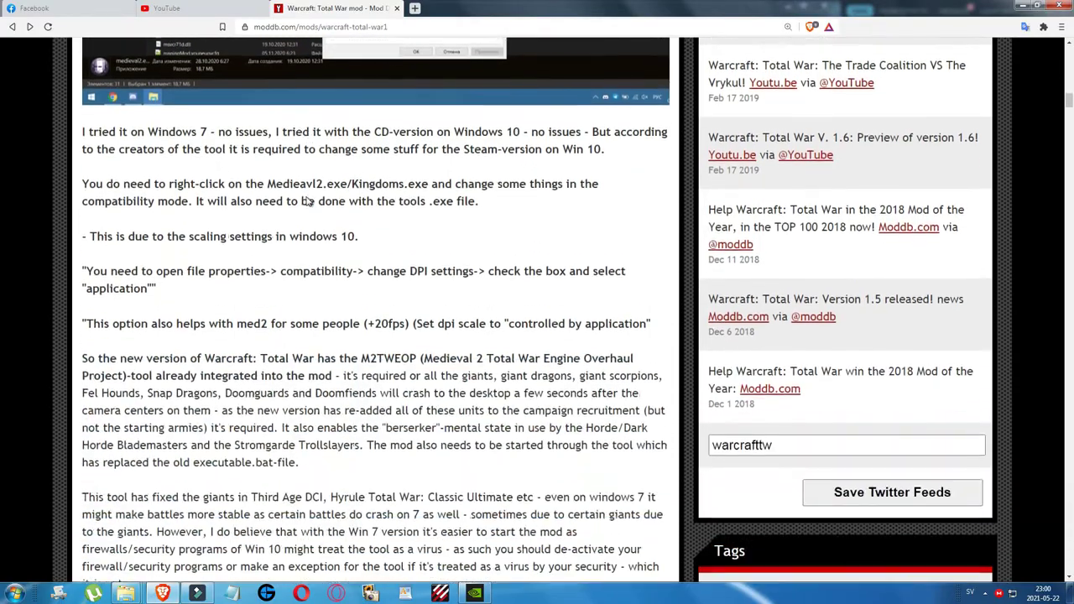
pyautogui.scroll(-15, 306, 202)
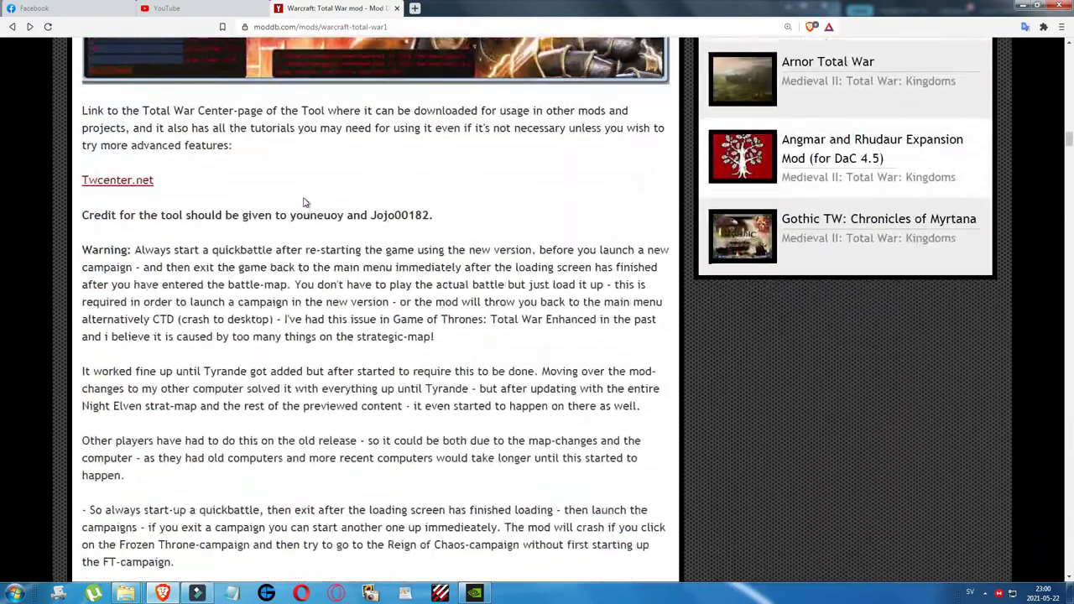
pyautogui.scroll(-16, 301, 205)
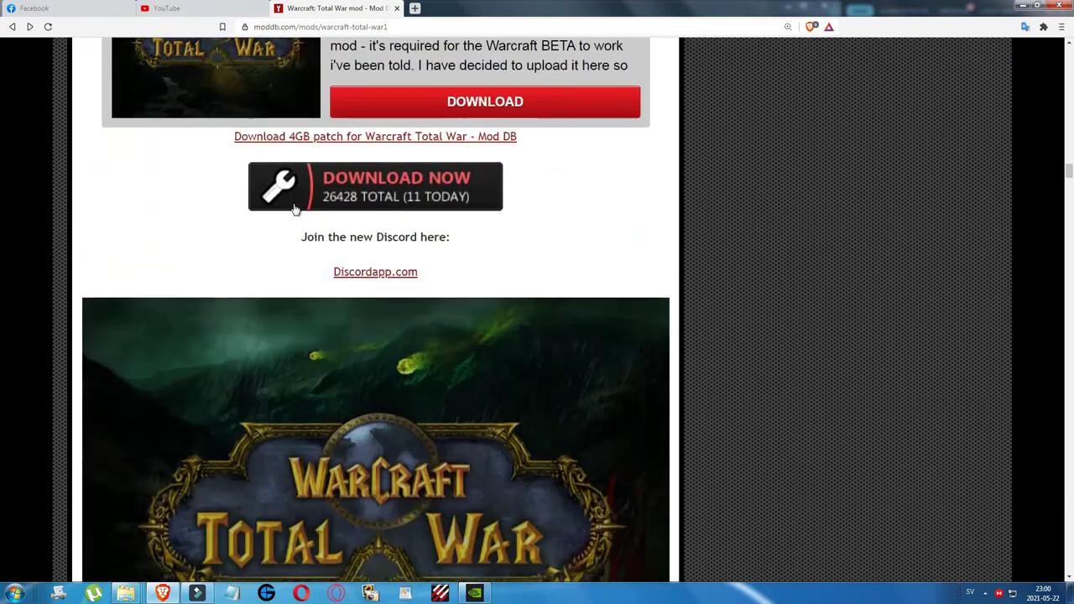
pyautogui.scroll(-20, 296, 210)
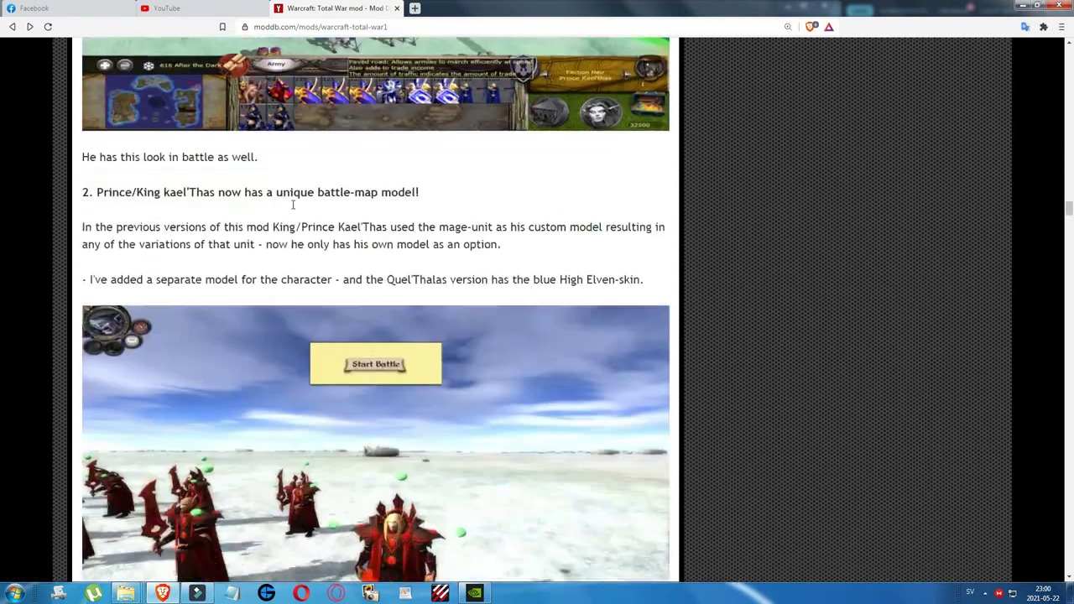
pyautogui.scroll(-10, 291, 211)
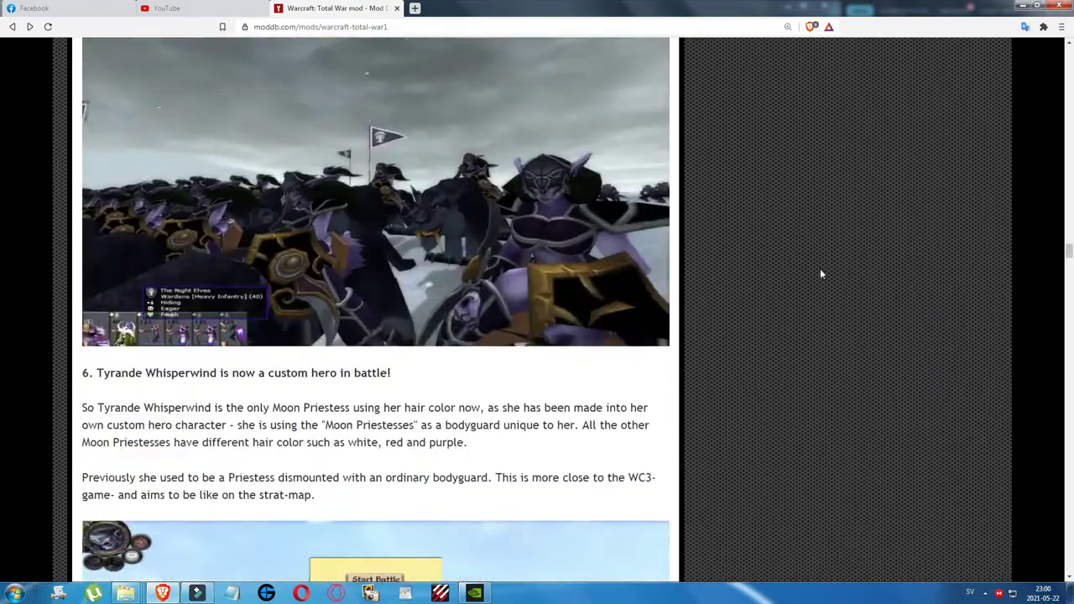
pyautogui.moveTo(1071, 256); pyautogui.dragTo(1065, 334)
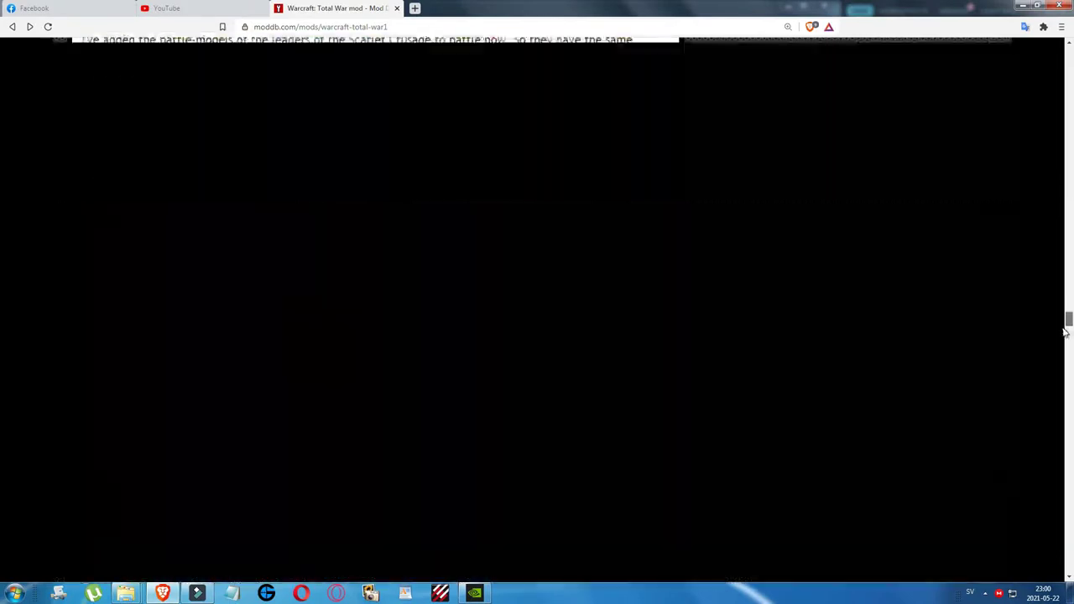
# - Scroll to the 19.4kb 4GB patch box, then down to the 4.45gb PUBLIC BETA V 2.2 card
pyautogui.moveTo(1072, 444); pyautogui.dragTo(1015, 166)
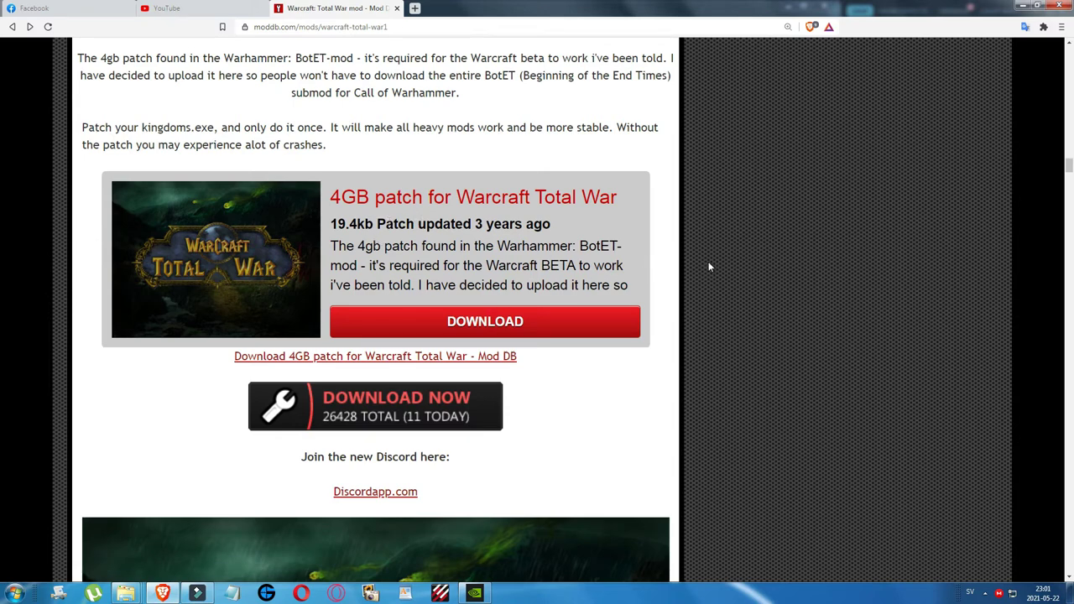
pyautogui.scroll(-1, 709, 293)
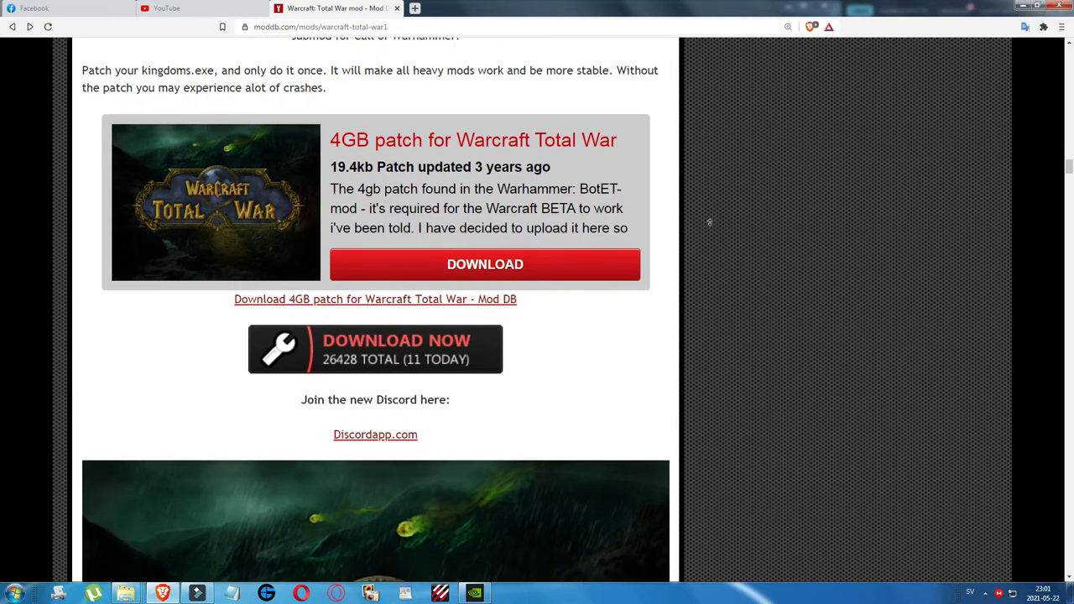
pyautogui.scroll(1, 707, 223)
pyautogui.scroll(-3, 713, 335)
pyautogui.scroll(3, 724, 210)
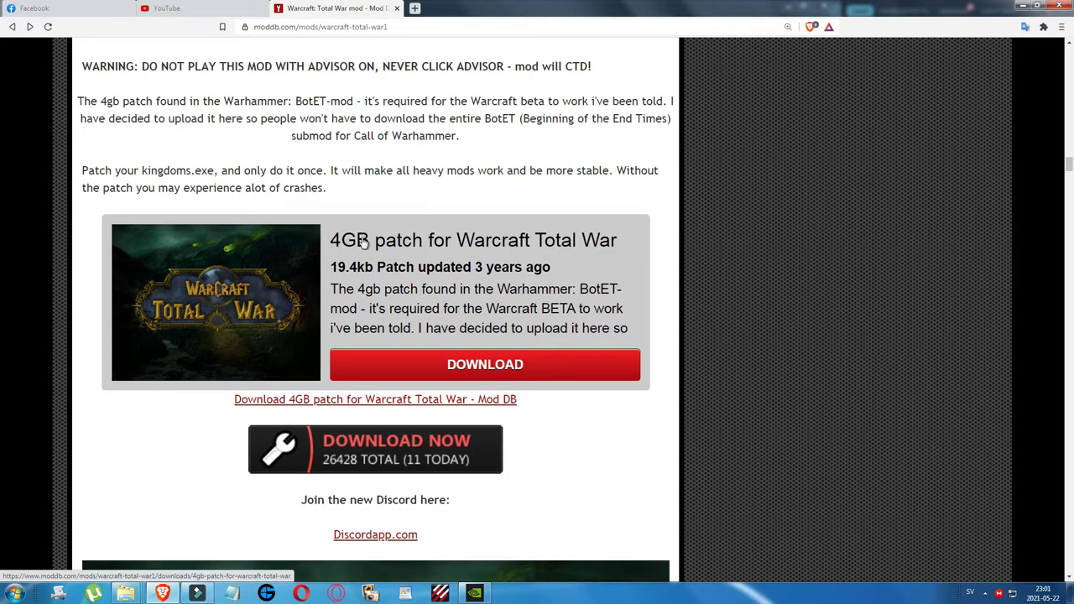
pyautogui.scroll(-2, 370, 242)
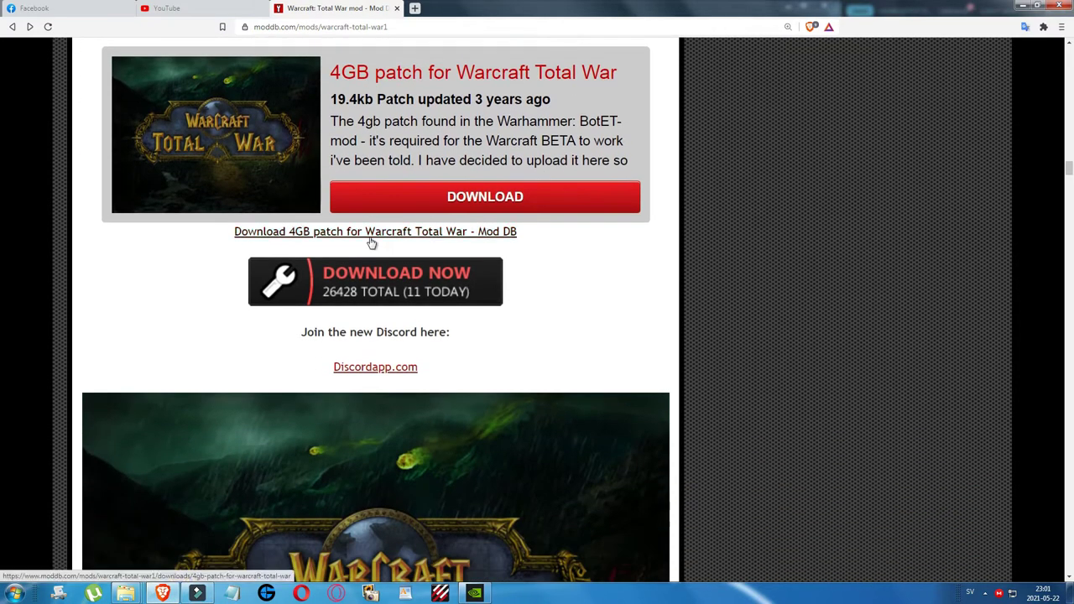
pyautogui.scroll(1, 371, 240)
pyautogui.scroll(2, 372, 239)
pyautogui.scroll(-5, 369, 237)
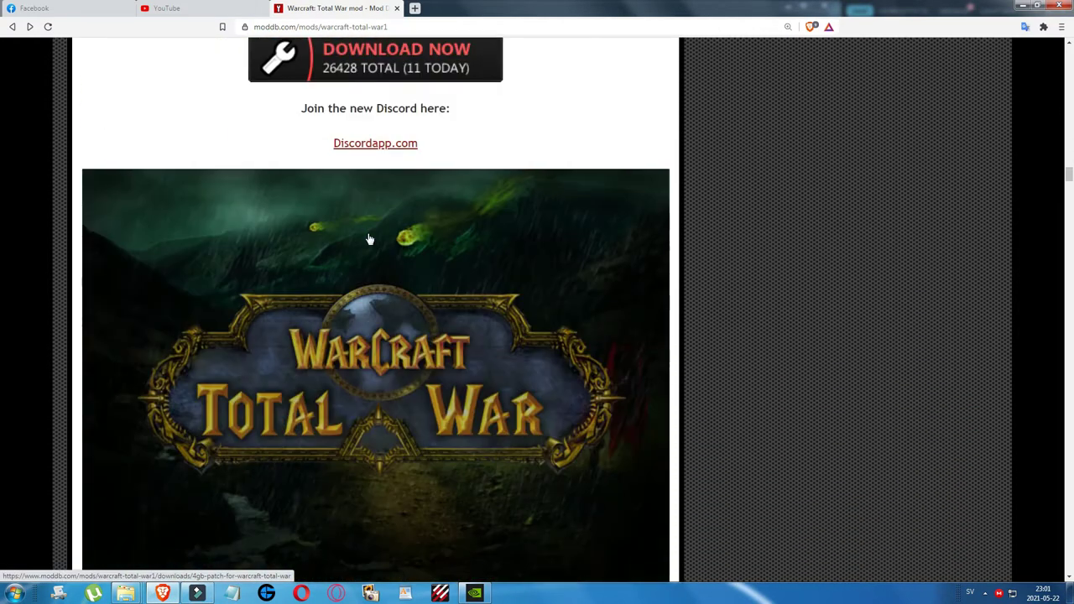
pyautogui.scroll(2, 369, 237)
pyautogui.scroll(3, 370, 240)
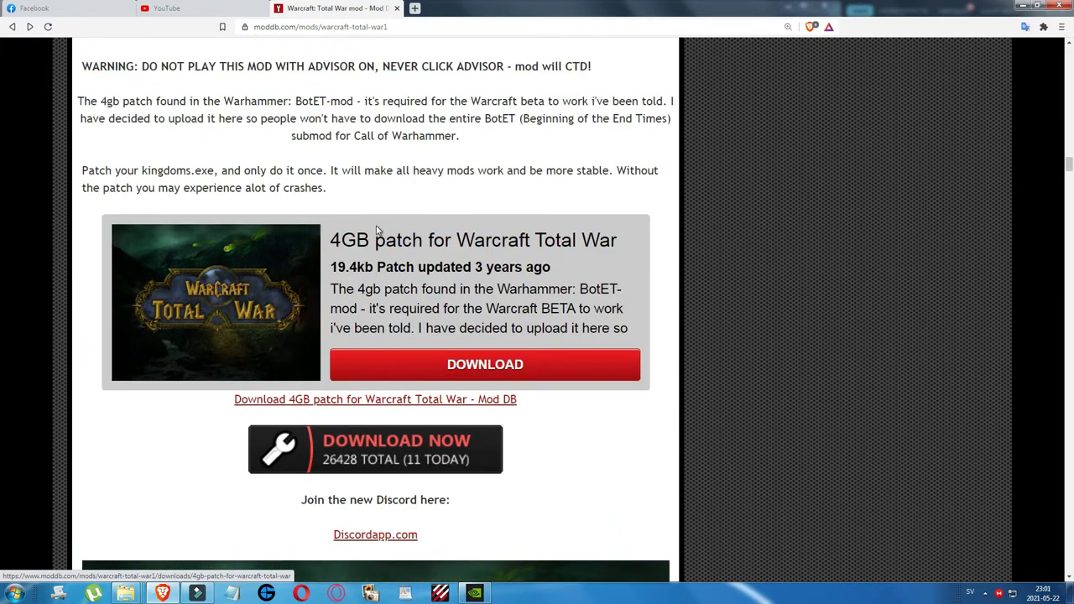
pyautogui.scroll(-3, 377, 230)
pyautogui.scroll(3, 510, 240)
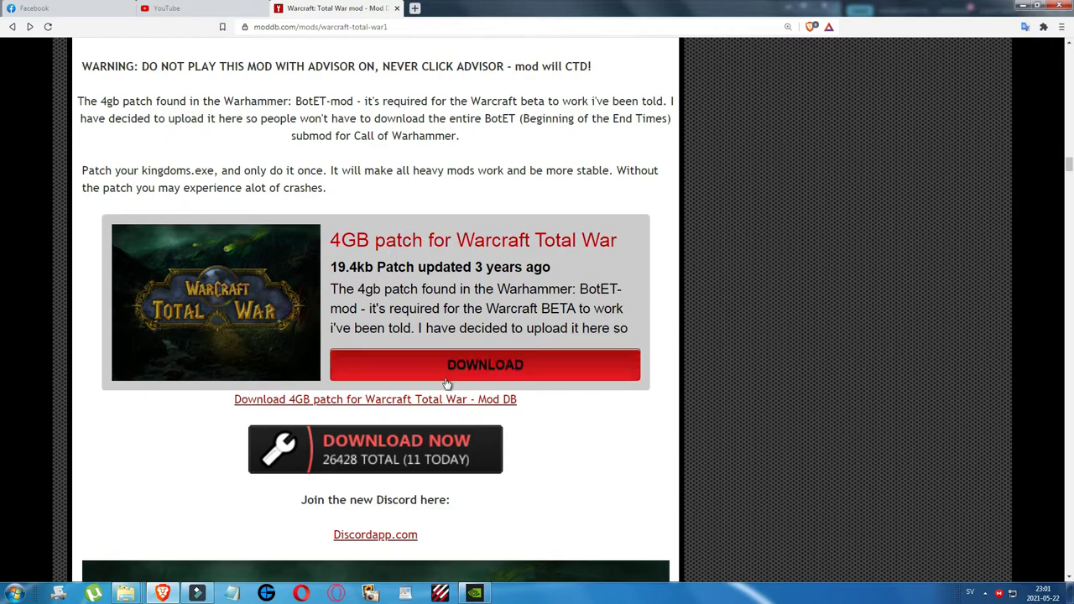
pyautogui.scroll(-4, 785, 310)
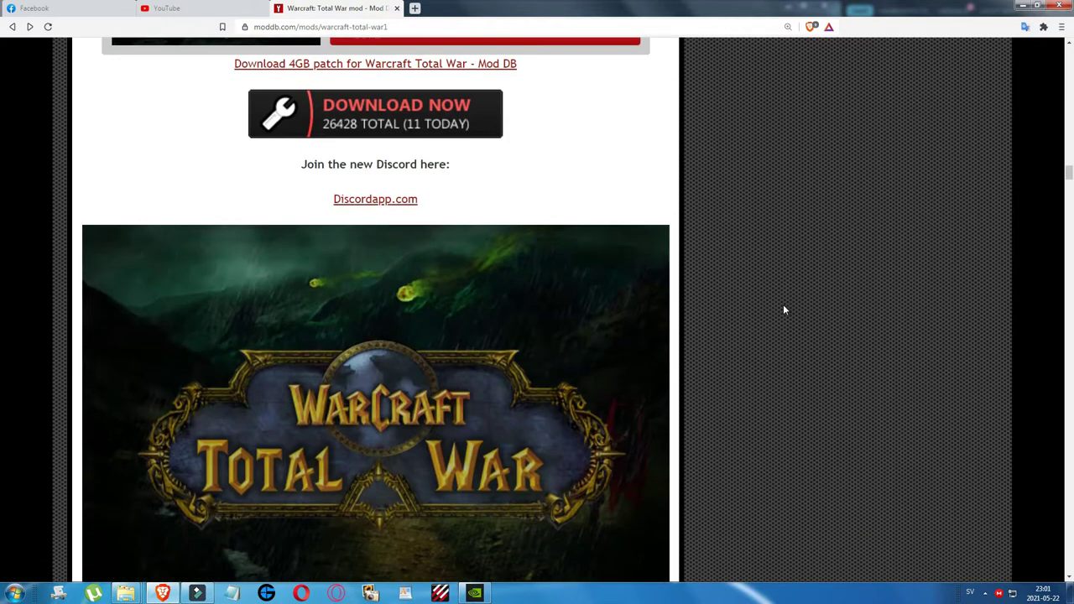
pyautogui.scroll(-6, 747, 299)
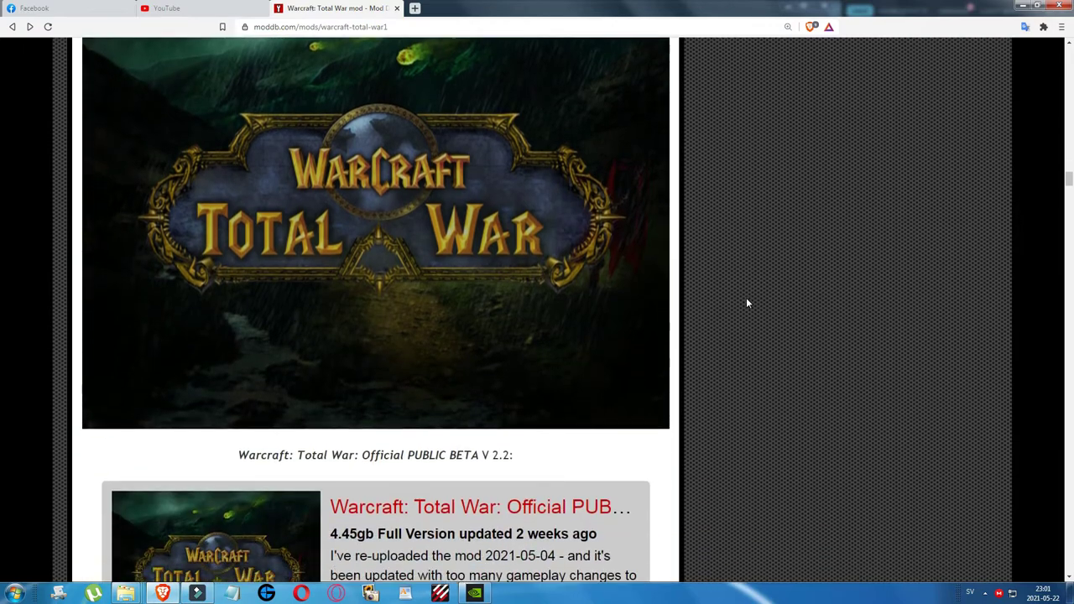